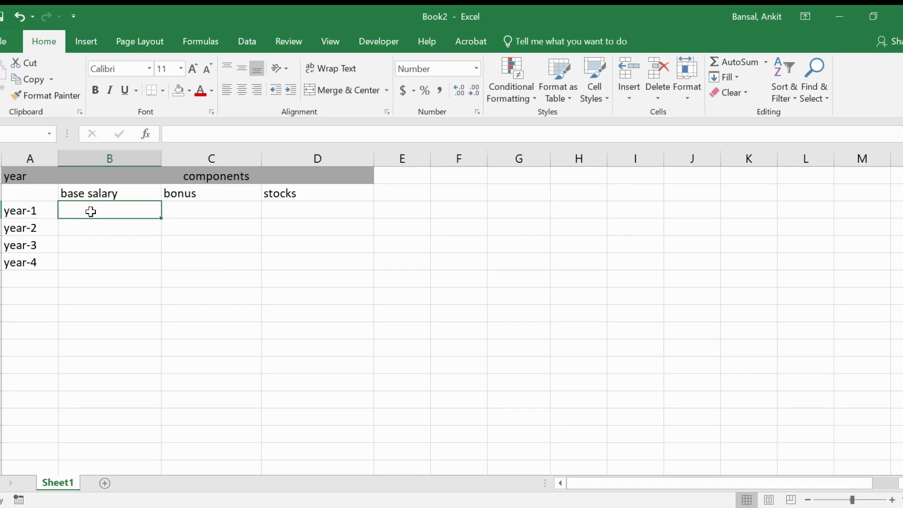
Review the year-1 to year-4 row labels and the base salary, bonus and stocks headers.
{"action": "left_click", "coordinate": [34, 210]}
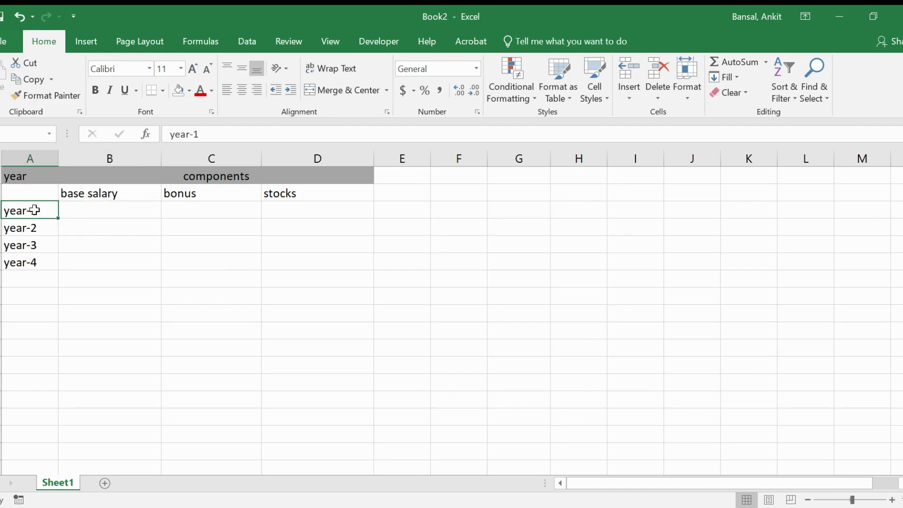
{"action": "key", "text": "shift+Down"}
{"action": "key", "text": "shift+Down"}
{"action": "key", "text": "shift+Down"}
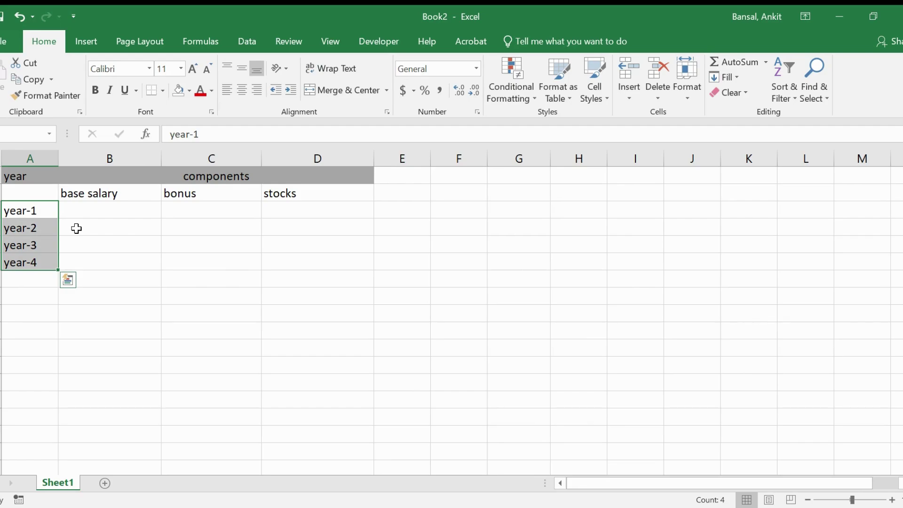
{"action": "left_click", "coordinate": [140, 235]}
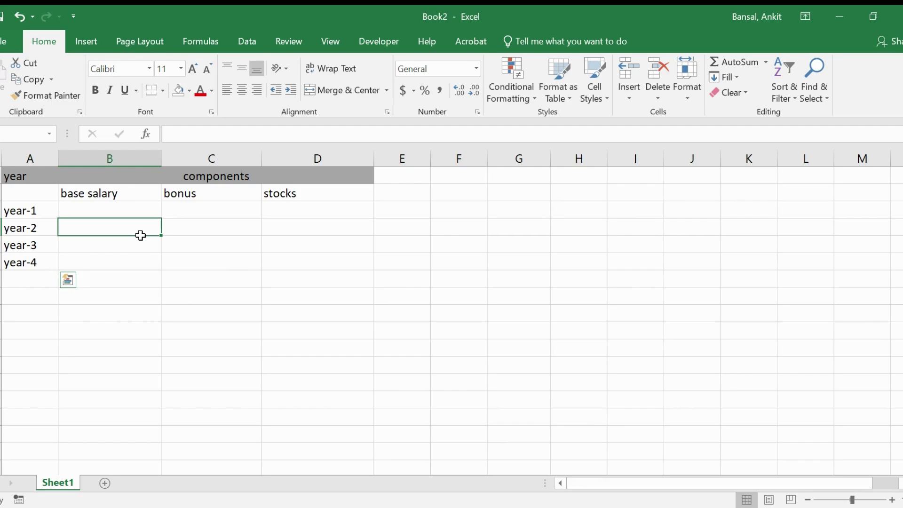
{"action": "left_click", "coordinate": [24, 213]}
{"action": "left_click", "coordinate": [86, 191]}
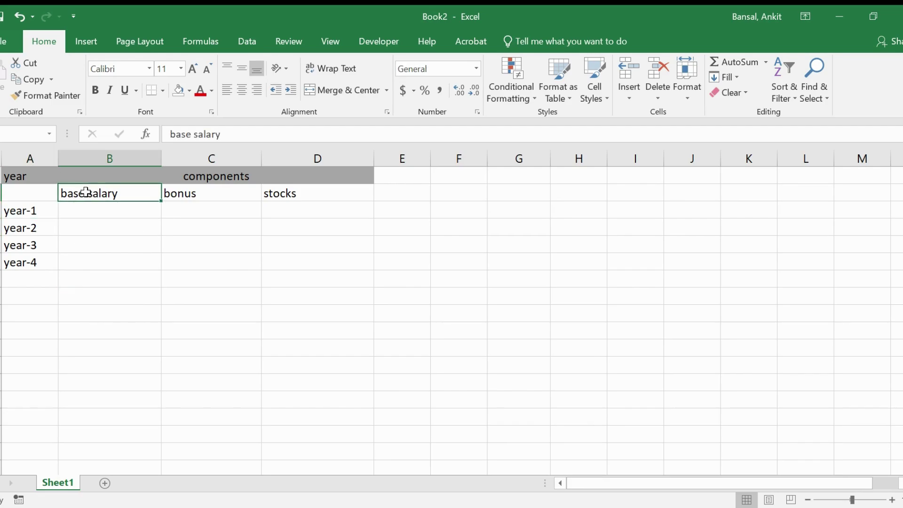
{"action": "key", "text": "shift+Right"}
{"action": "key", "text": "shift+Right"}
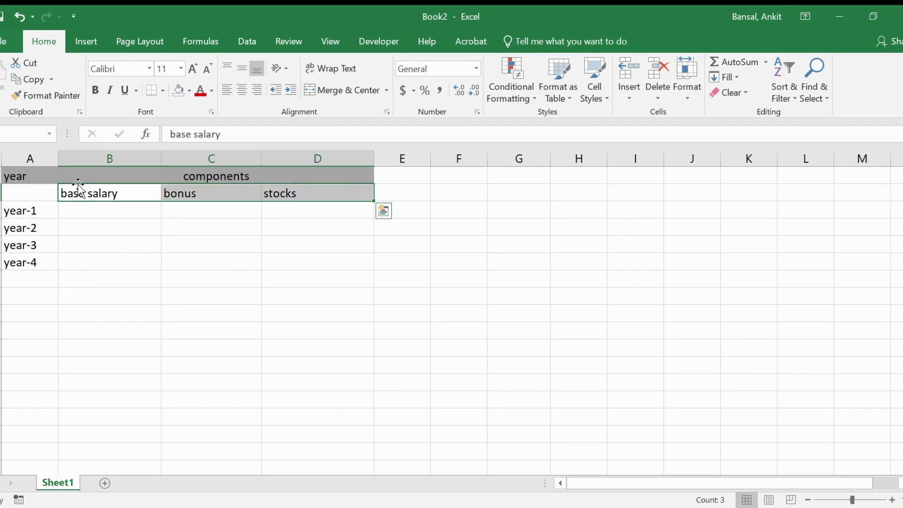
{"action": "left_click", "coordinate": [179, 192]}
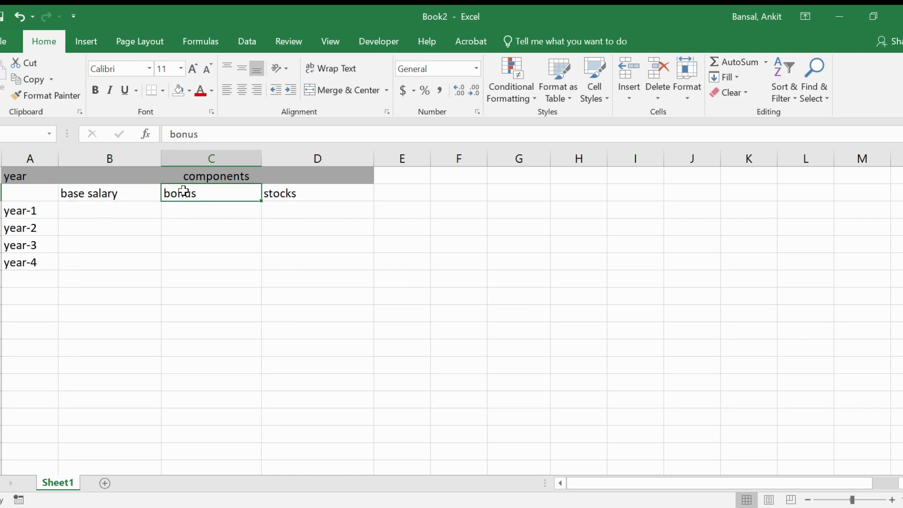
{"action": "left_click", "coordinate": [293, 196]}
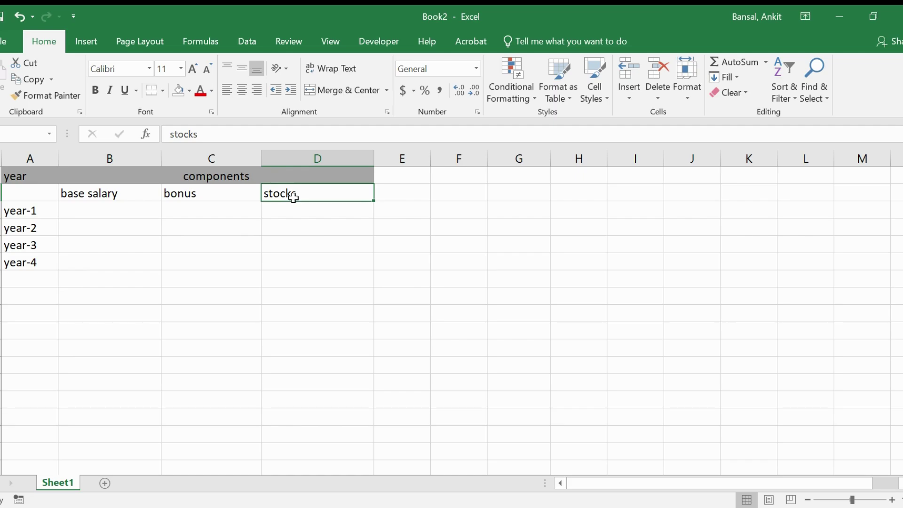
Enter a base salary of 2,000,000 for year-1 and fill it down through year-4.
{"action": "left_click", "coordinate": [91, 209]}
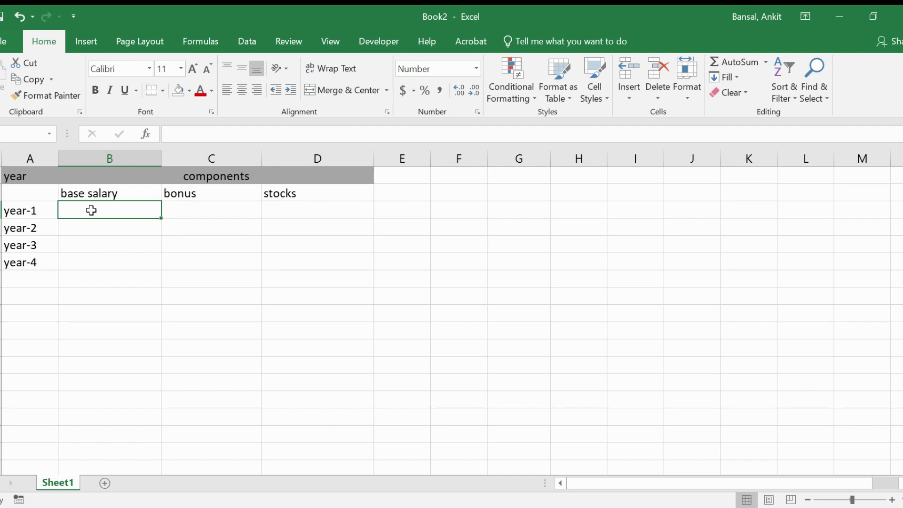
{"action": "type", "text": "20"}
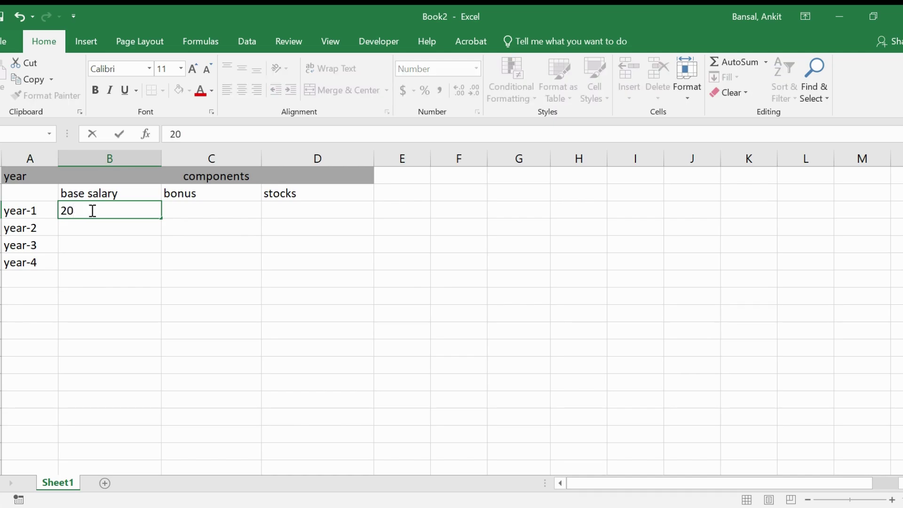
{"action": "key", "text": "BackSpace"}
{"action": "type", "text": ",000,000"}
{"action": "key", "text": "Return"}
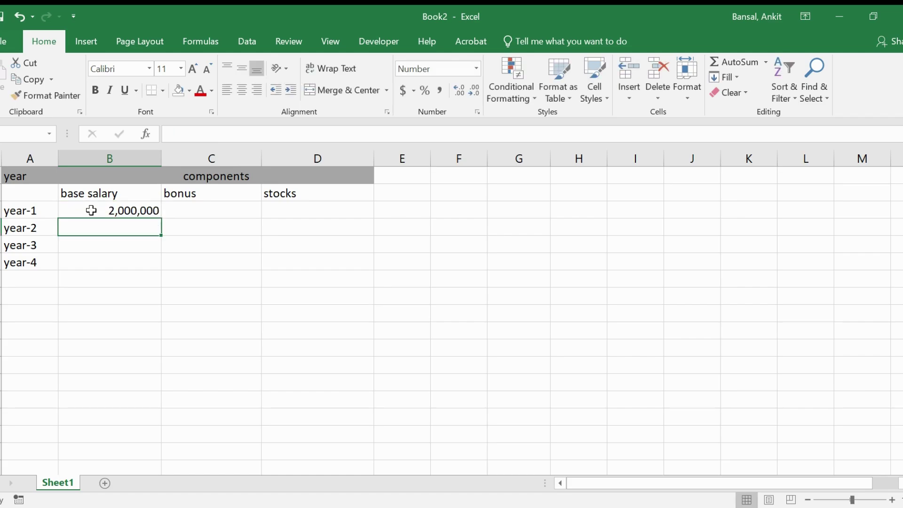
{"action": "left_click", "coordinate": [144, 210]}
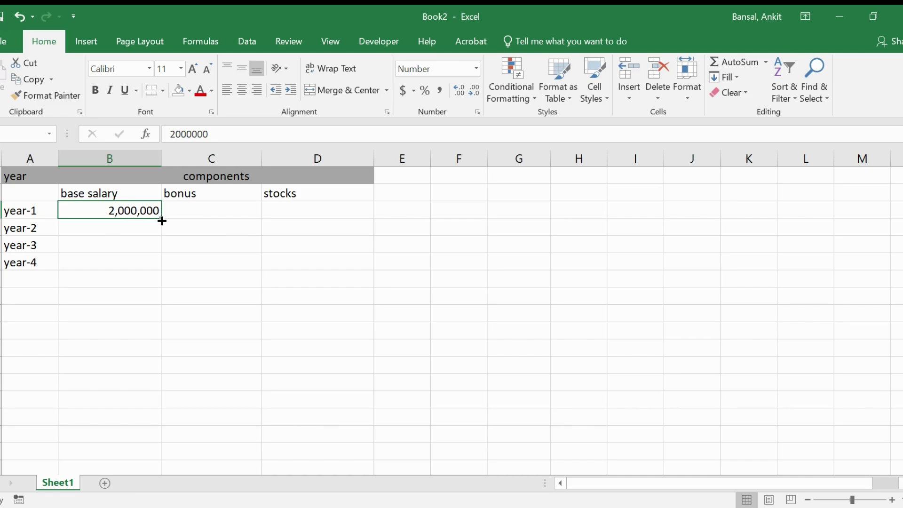
{"action": "left_click_drag", "start_coordinate": [161, 218], "coordinate": [156, 269]}
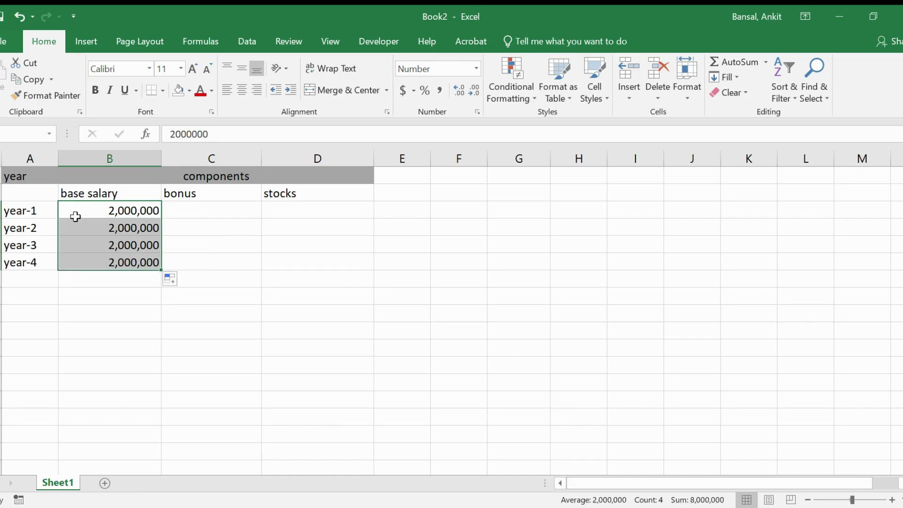
Review the base salary values for year-1 through year-4.
{"action": "left_click", "coordinate": [128, 210]}
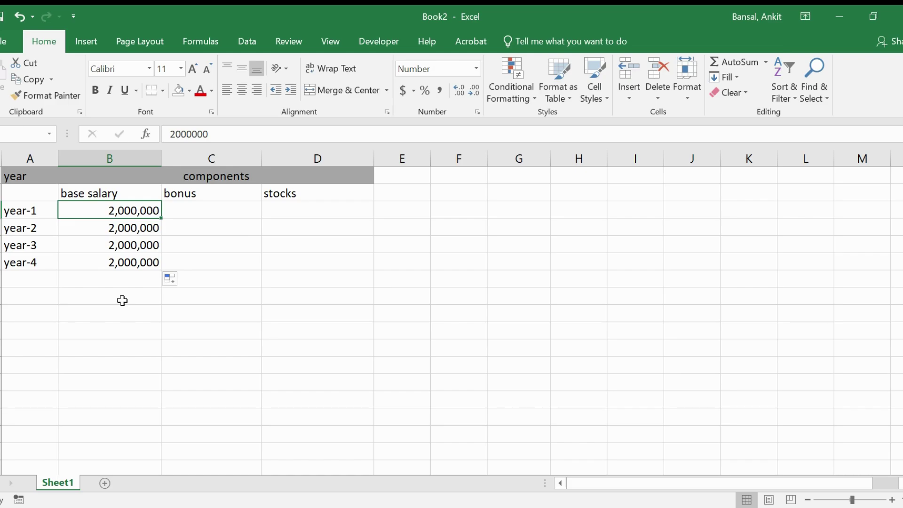
{"action": "left_click", "coordinate": [118, 225]}
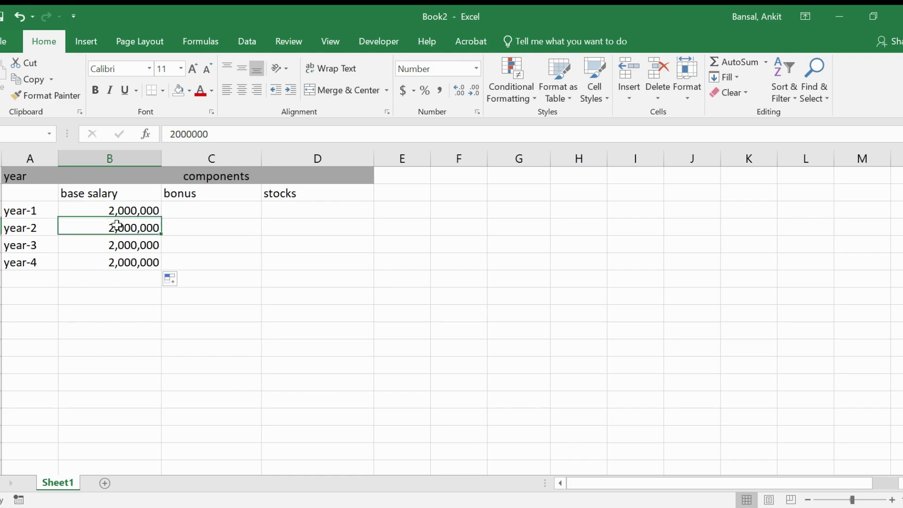
{"action": "left_click", "coordinate": [122, 203]}
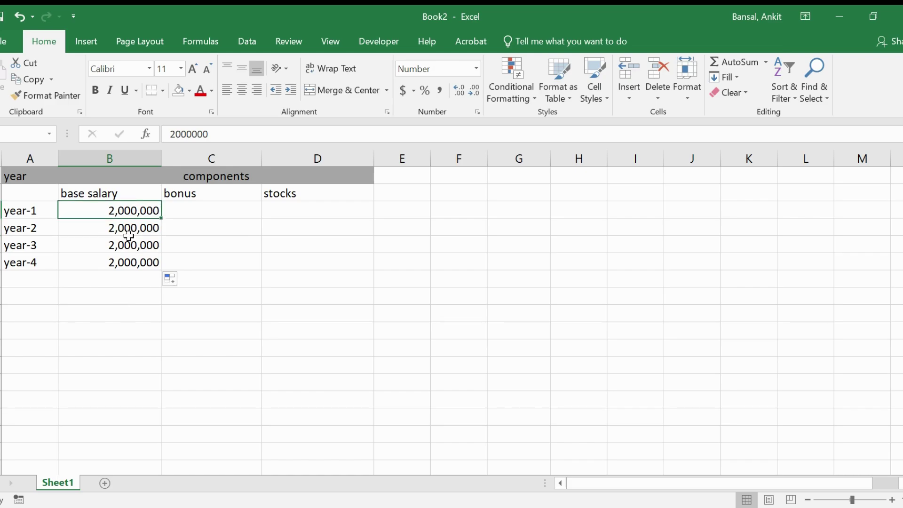
{"action": "key", "text": "shift+Down"}
{"action": "key", "text": "shift+Down"}
{"action": "key", "text": "shift+Down"}
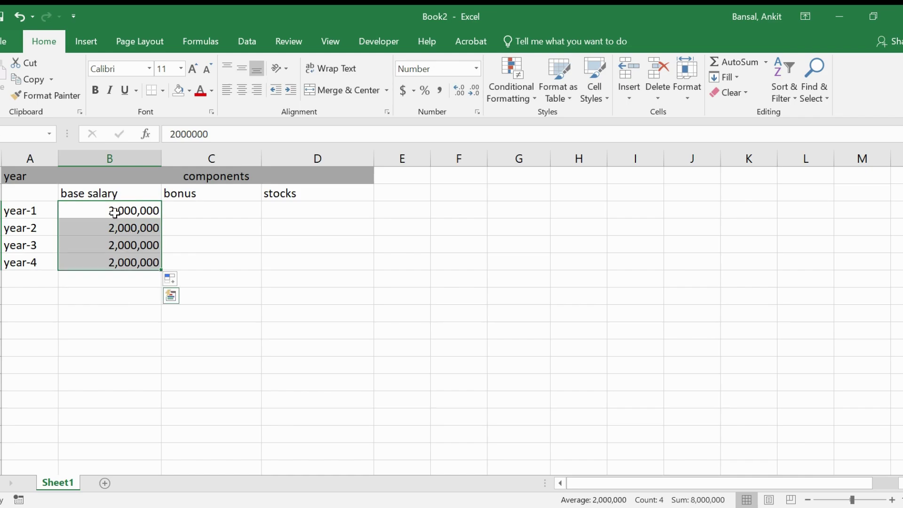
{"action": "left_click", "coordinate": [115, 212]}
{"action": "left_click", "coordinate": [126, 229]}
{"action": "left_click", "coordinate": [130, 248]}
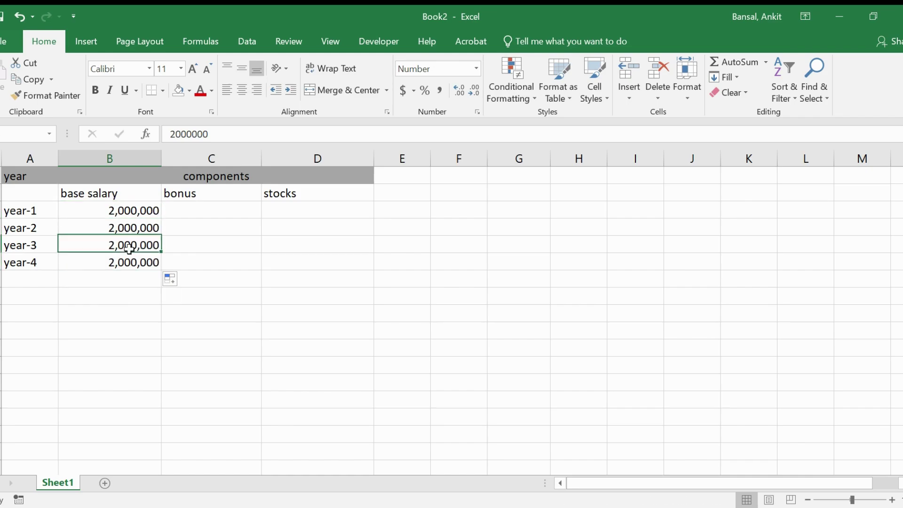
{"action": "left_click", "coordinate": [130, 262]}
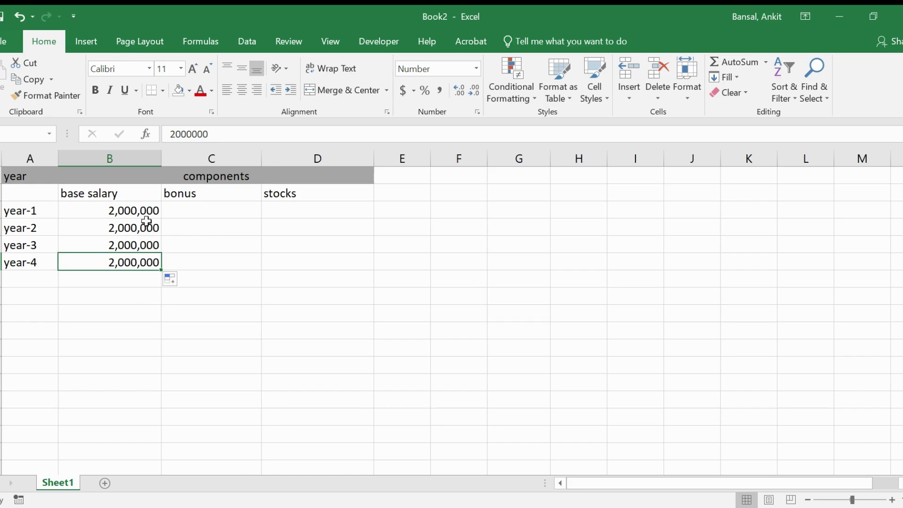
Copy the year-1 base salary into cell F2 and change the copy to 3000000.
{"action": "left_click", "coordinate": [118, 210]}
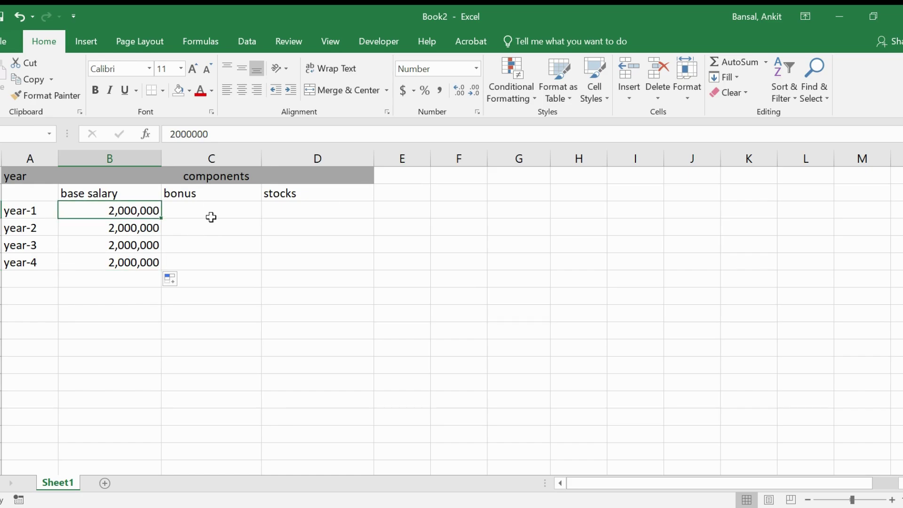
{"action": "key", "text": "ctrl+c"}
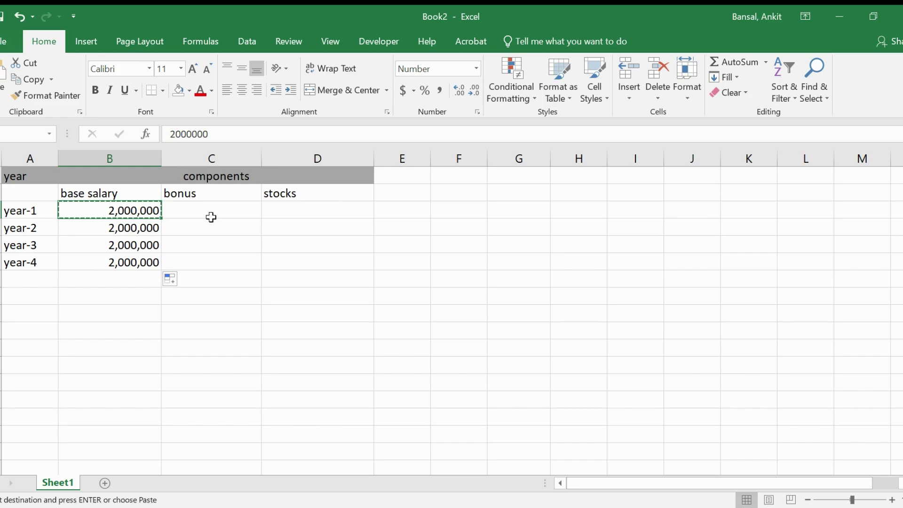
{"action": "left_click", "coordinate": [463, 185]}
{"action": "key", "text": "ctrl+v"}
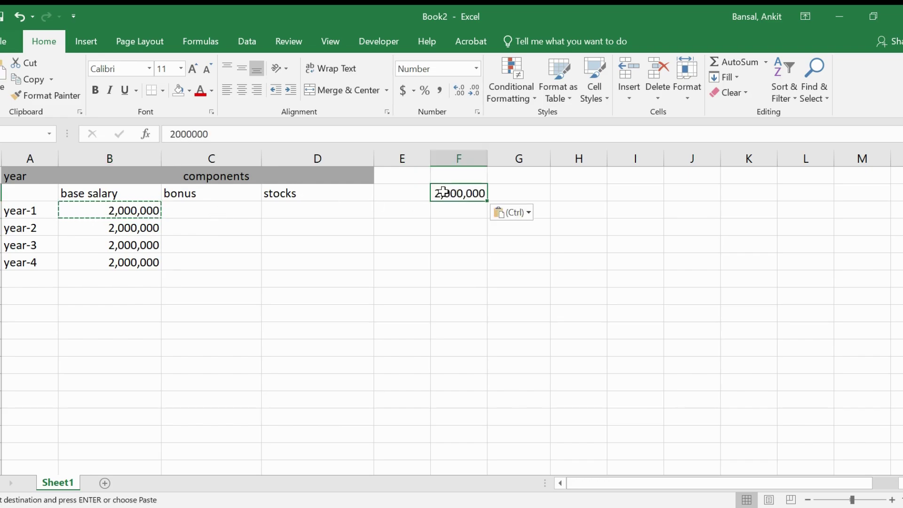
{"action": "left_click", "coordinate": [175, 134]}
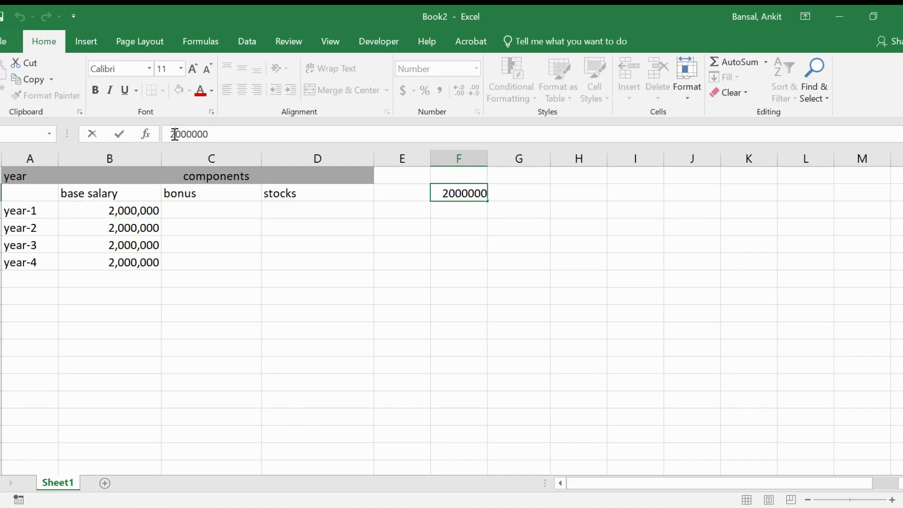
{"action": "key", "text": "BackSpace"}
{"action": "type", "text": "3"}
{"action": "key", "text": "Return"}
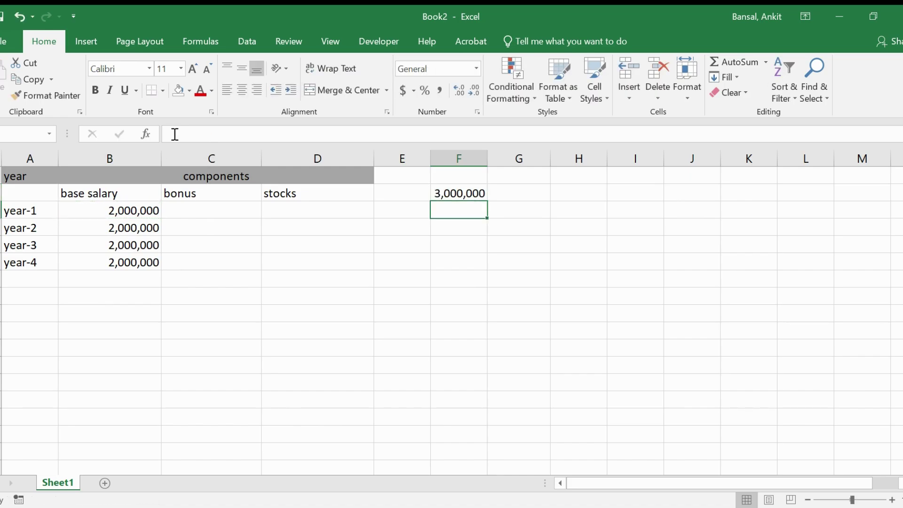
Label the 3,000,000 amount by entering "total stocks" in cell F1 above it.
{"action": "left_click", "coordinate": [465, 192]}
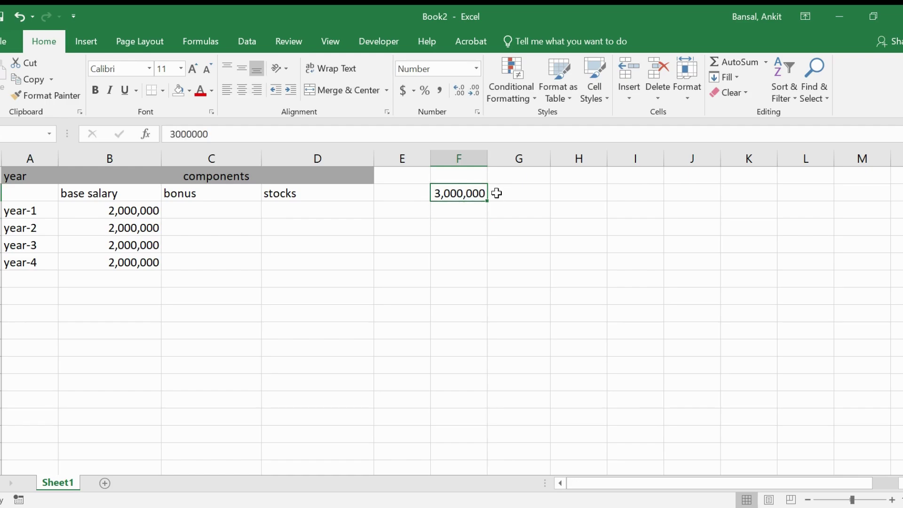
{"action": "left_click", "coordinate": [454, 175]}
{"action": "type", "text": "total"}
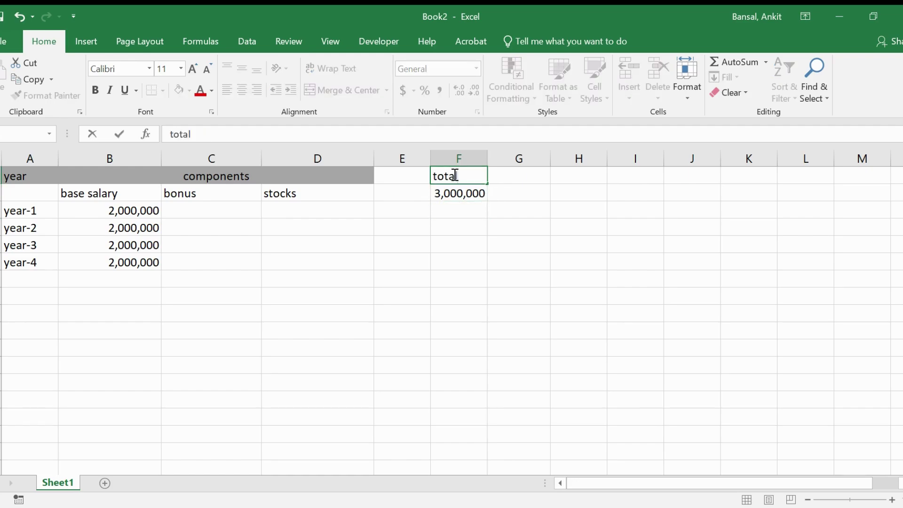
{"action": "type", "text": " stocks"}
{"action": "key", "text": "Return"}
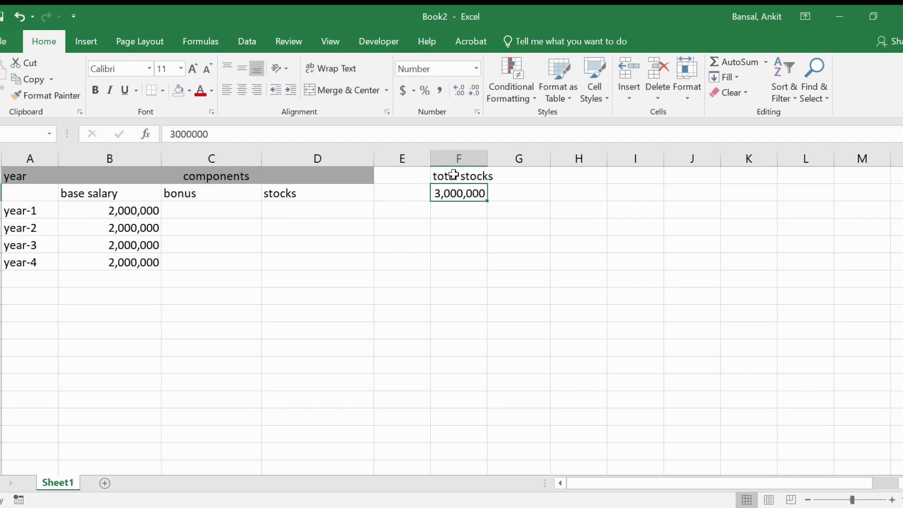
{"action": "left_click", "coordinate": [437, 264]}
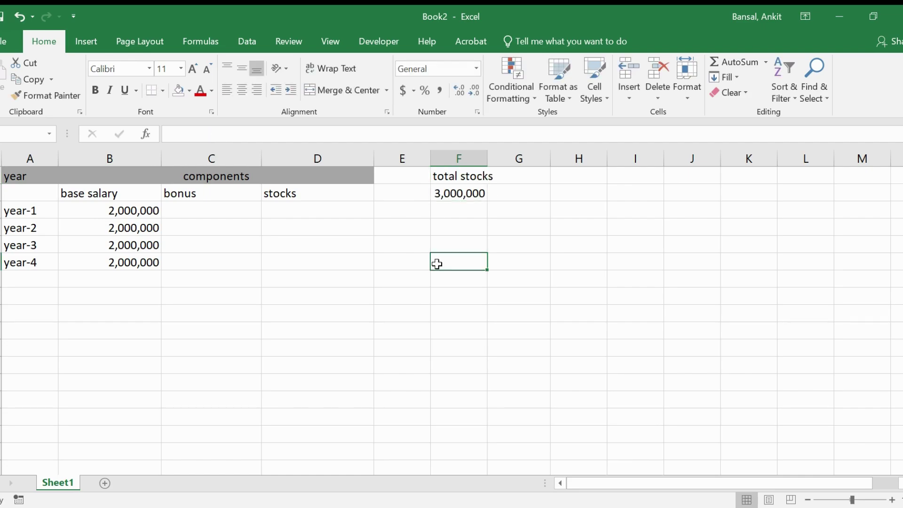
{"action": "left_click", "coordinate": [452, 192]}
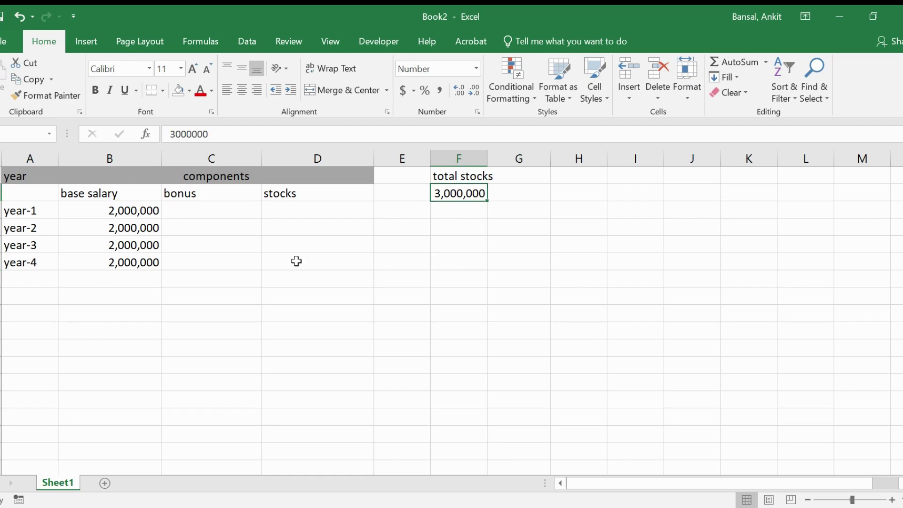
Enter 5%, 15%, 40% and 40% in column E for year-1 through year-4, and select them to check their sum.
{"action": "left_click", "coordinate": [398, 209]}
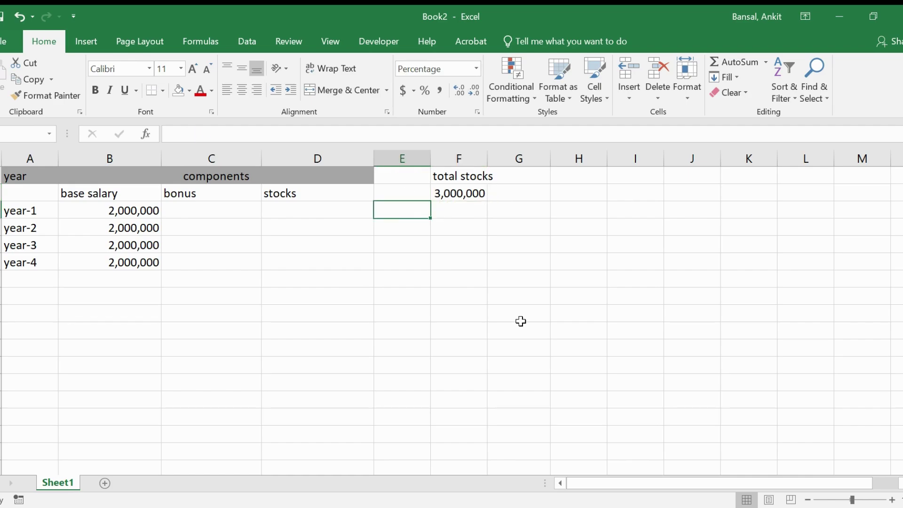
{"action": "type", "text": "5"}
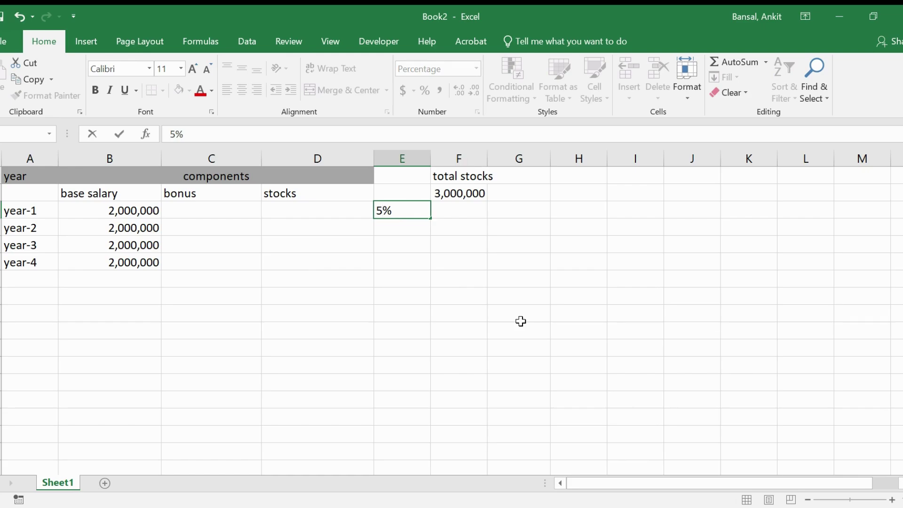
{"action": "key", "text": "Return"}
{"action": "type", "text": "15"}
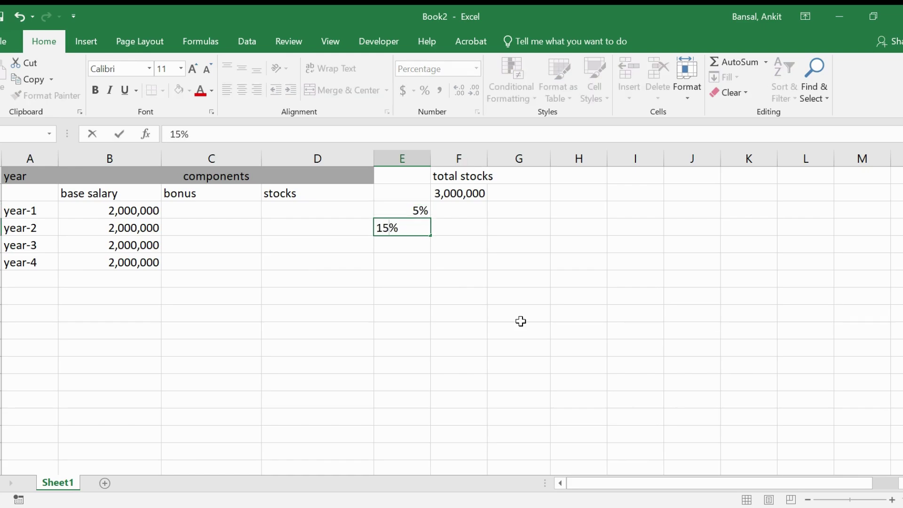
{"action": "key", "text": "Return"}
{"action": "type", "text": "40"}
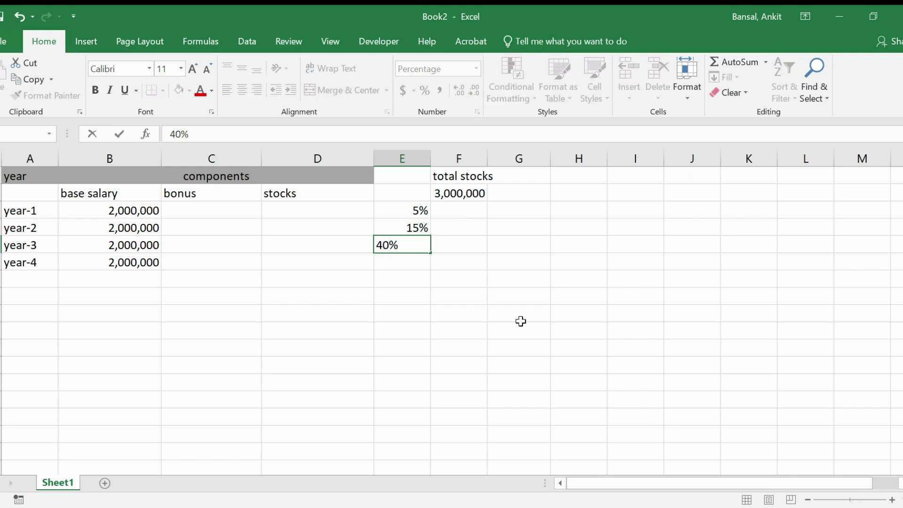
{"action": "key", "text": "Return"}
{"action": "type", "text": "40"}
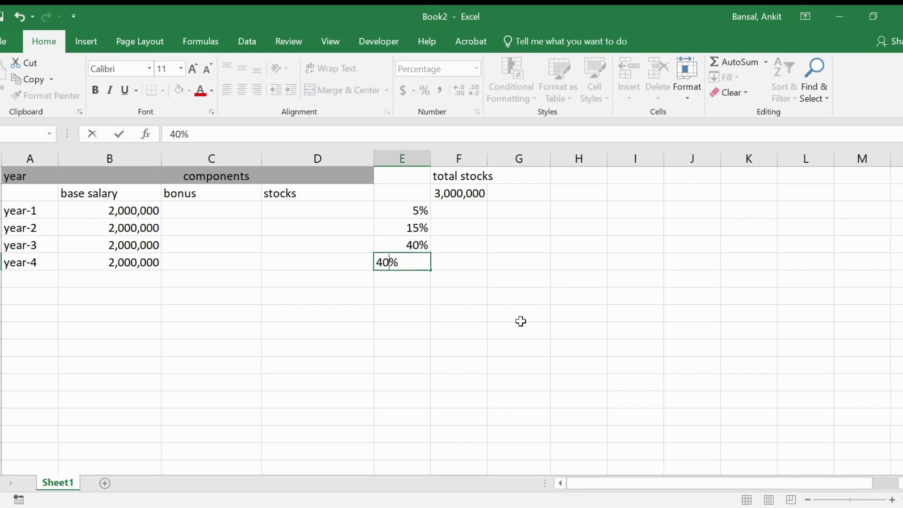
{"action": "key", "text": "Return"}
{"action": "key", "text": "Up"}
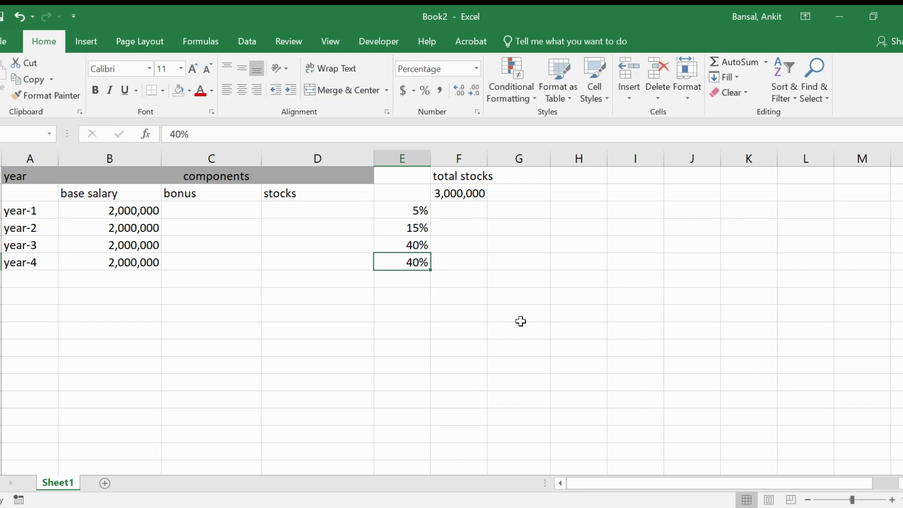
{"action": "key", "text": "shift+Up"}
{"action": "key", "text": "shift+Up"}
{"action": "key", "text": "shift+Up"}
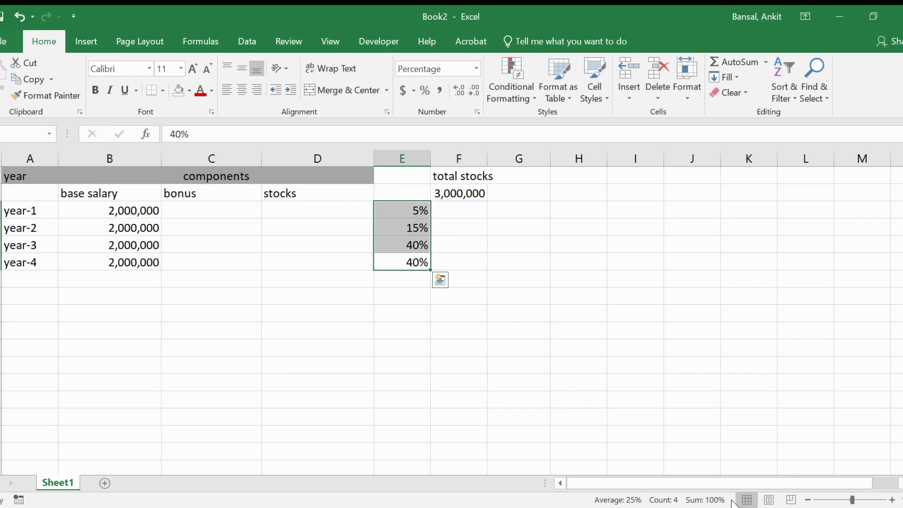
Calculate the year-1 stocks in D3 by multiplying its percentage by the total stocks amount with =E3*F2.
{"action": "left_click", "coordinate": [473, 258]}
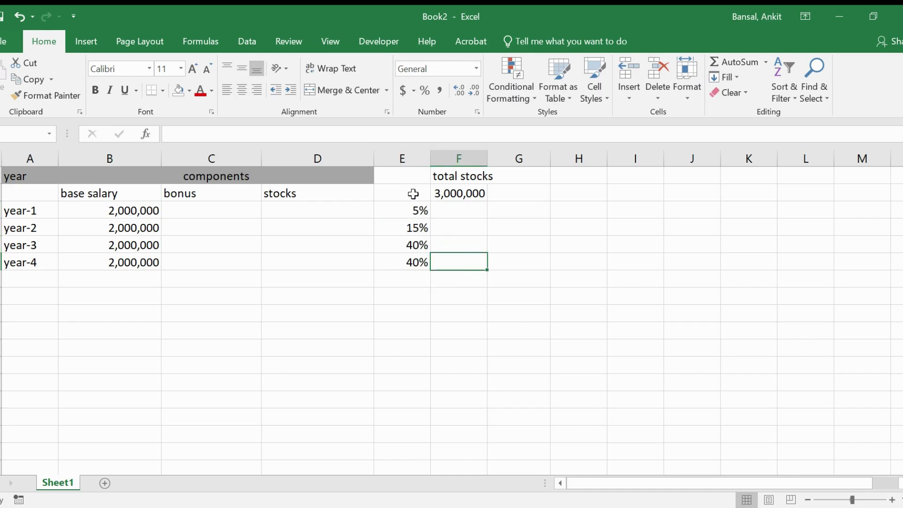
{"action": "left_click_drag", "start_coordinate": [413, 212], "coordinate": [413, 213]}
{"action": "key", "text": "shift+Down"}
{"action": "key", "text": "shift+Down"}
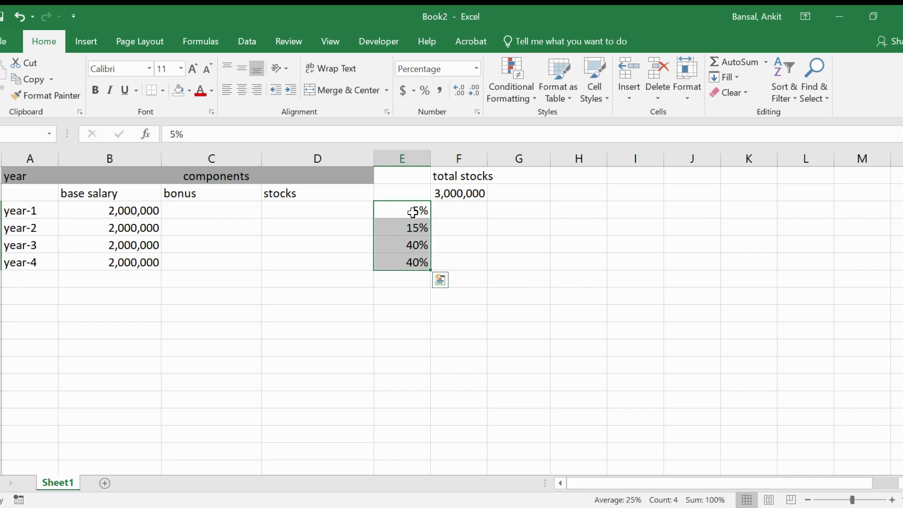
{"action": "left_click", "coordinate": [332, 207]}
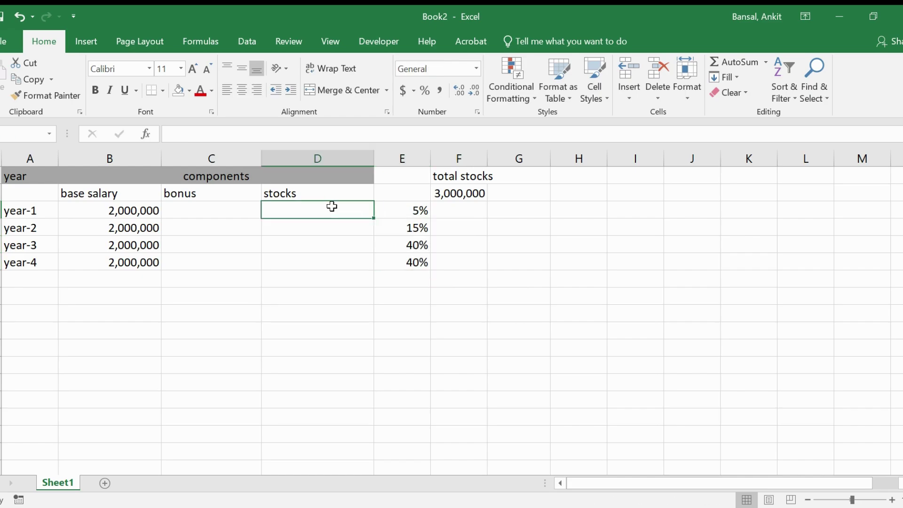
{"action": "type", "text": "="}
{"action": "left_click", "coordinate": [406, 209]}
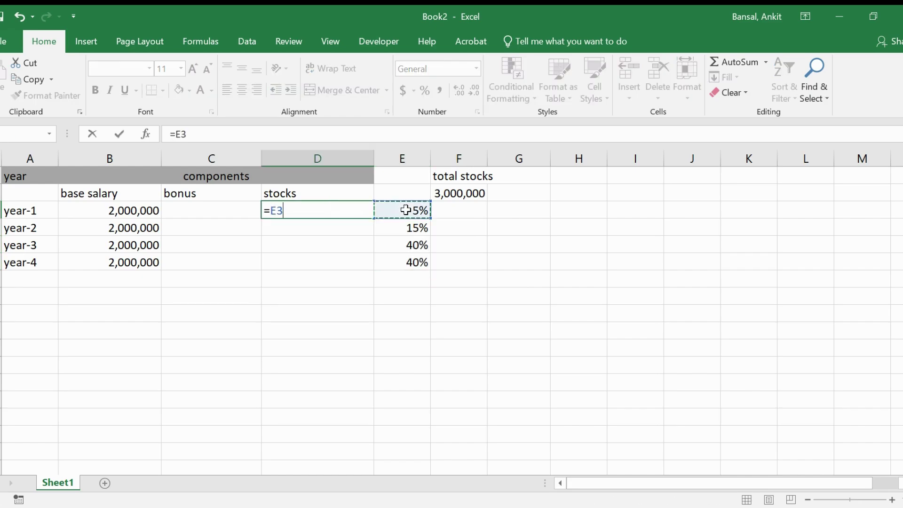
{"action": "type", "text": "*"}
{"action": "left_click", "coordinate": [459, 193]}
{"action": "key", "text": "Return"}
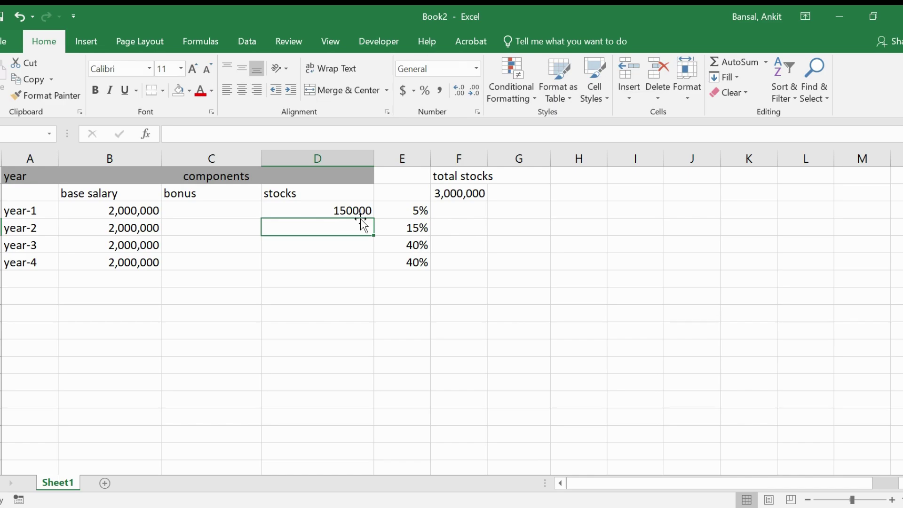
Calculate the year-2 stocks in D4 with the formula =E4*F2.
{"action": "type", "text": "="}
{"action": "left_click", "coordinate": [408, 227]}
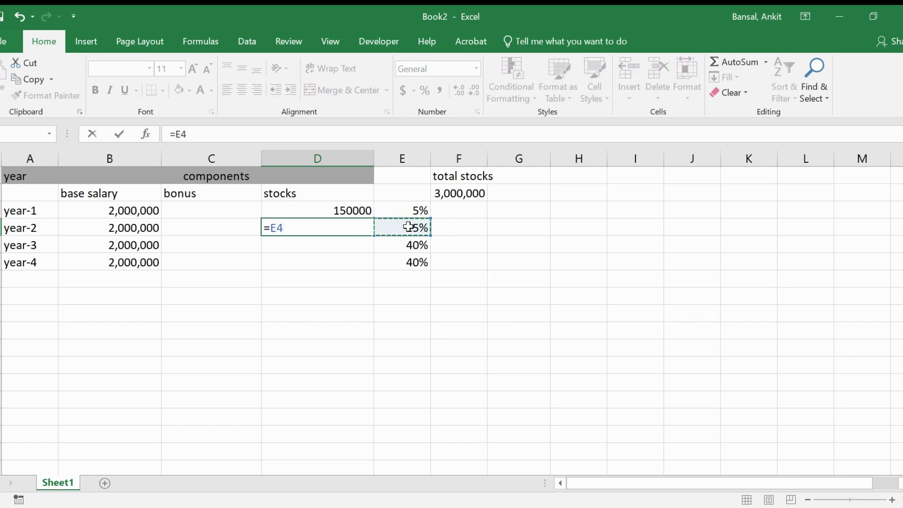
{"action": "type", "text": "*"}
{"action": "left_click", "coordinate": [473, 189]}
{"action": "key", "text": "Return"}
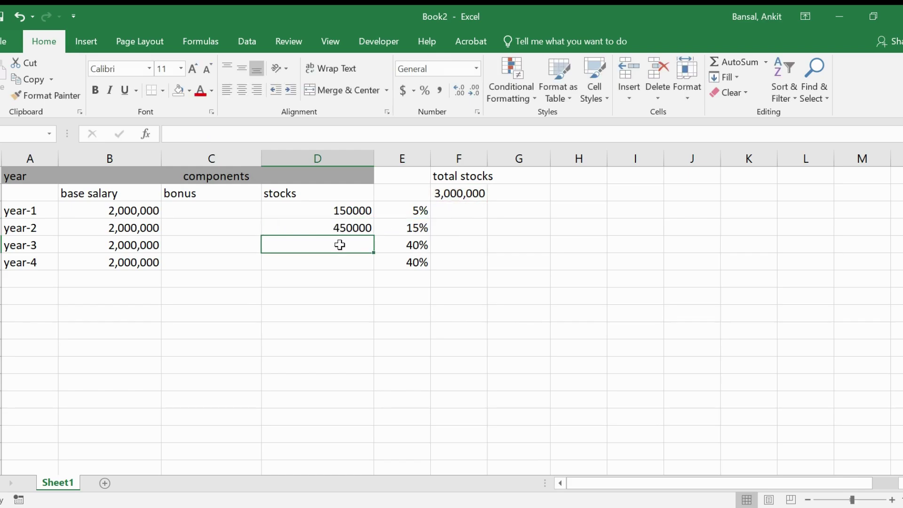
Calculate the year-3 stocks in D5 with the formula =E5*F2.
{"action": "type", "text": "="}
{"action": "left_click", "coordinate": [407, 249]}
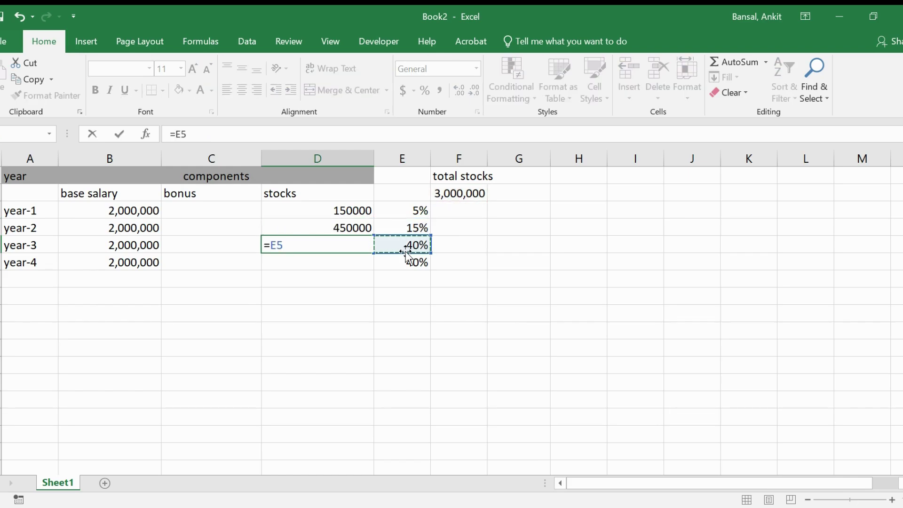
{"action": "type", "text": "*"}
{"action": "left_click", "coordinate": [466, 194]}
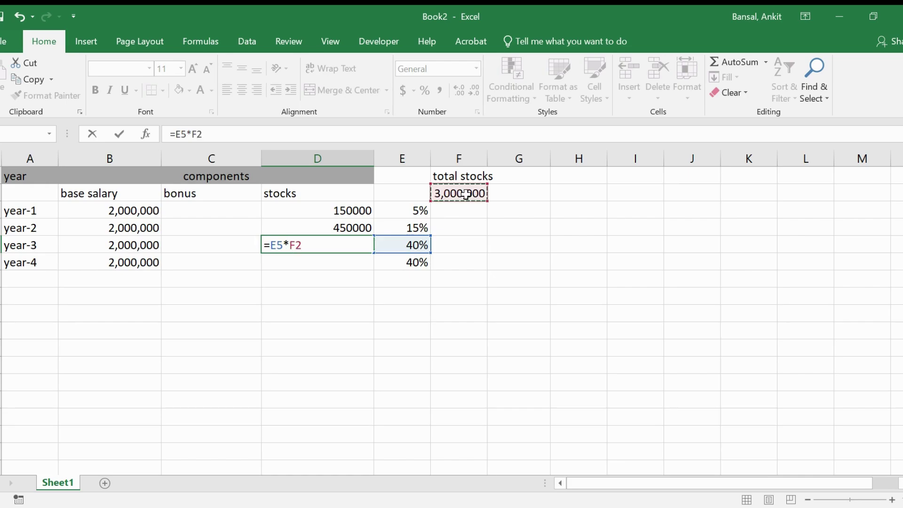
{"action": "key", "text": "Return"}
Calculate the year-4 stocks in D6 with the formula =E6*F2.
{"action": "type", "text": "="}
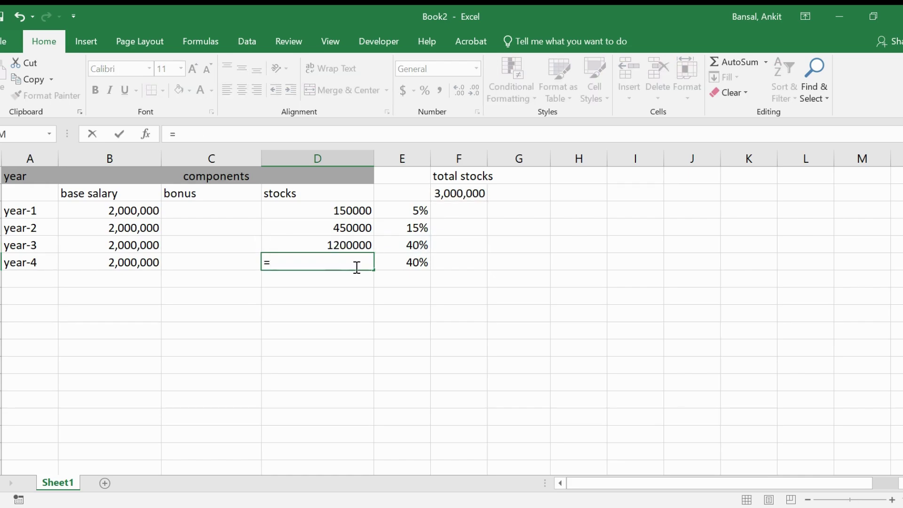
{"action": "left_click", "coordinate": [398, 261]}
{"action": "type", "text": "*"}
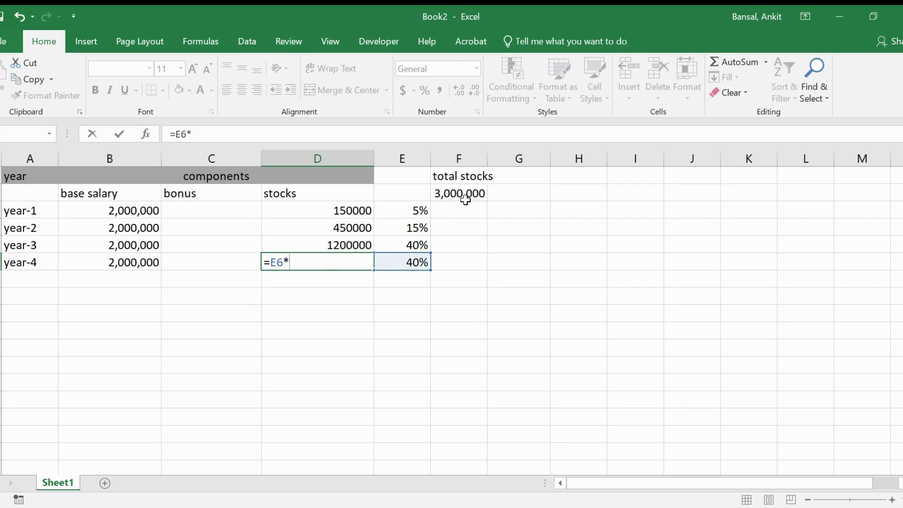
{"action": "left_click", "coordinate": [454, 191]}
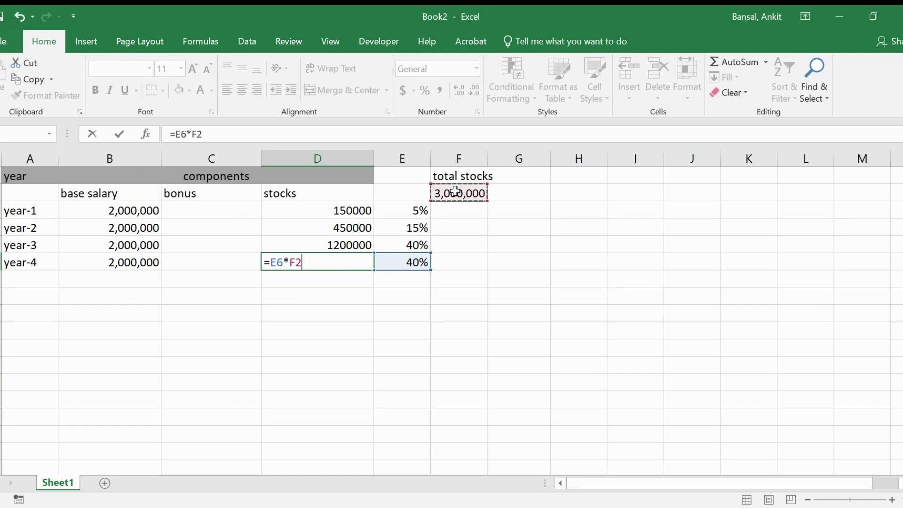
{"action": "key", "text": "Return"}
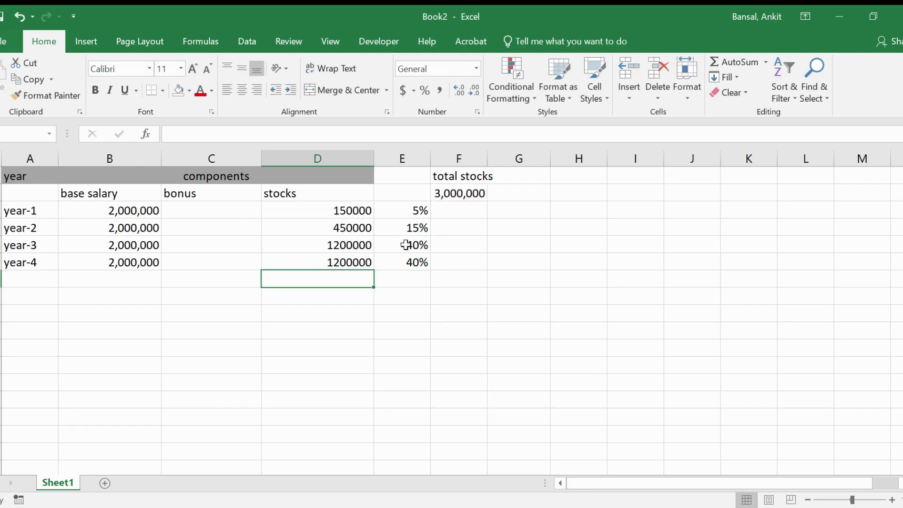
Review the stock amounts and their formulas for year-1 through year-4, including the sum of the year-3 and year-4 stocks.
{"action": "left_click", "coordinate": [349, 263]}
{"action": "key", "text": "Up"}
{"action": "key", "text": "Up"}
{"action": "key", "text": "Up"}
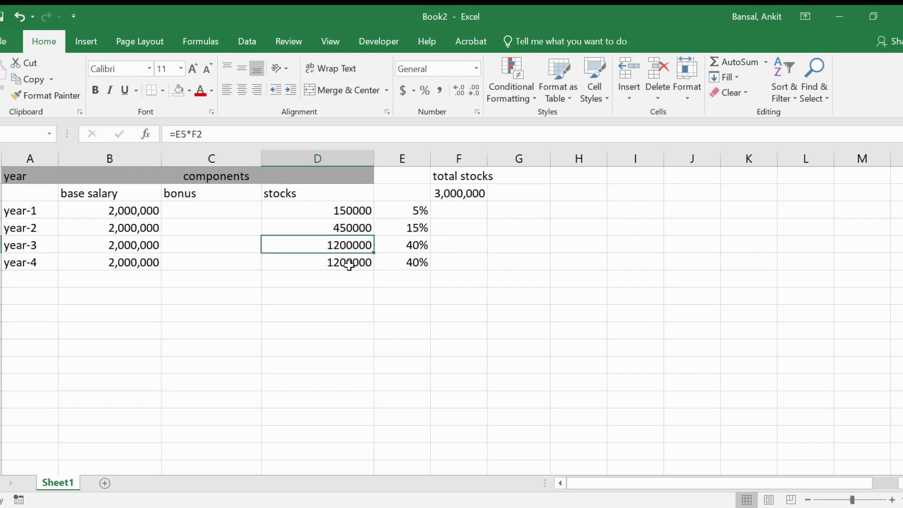
{"action": "key", "text": "Down"}
{"action": "key", "text": "Down"}
{"action": "key", "text": "Down"}
{"action": "key", "text": "Up"}
{"action": "key", "text": "Up"}
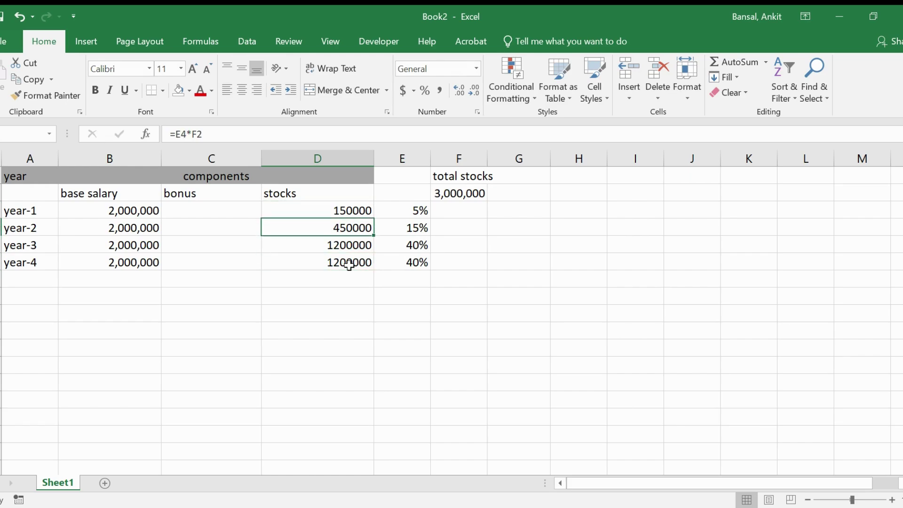
{"action": "left_click", "coordinate": [333, 241]}
{"action": "key", "text": "shift+Down"}
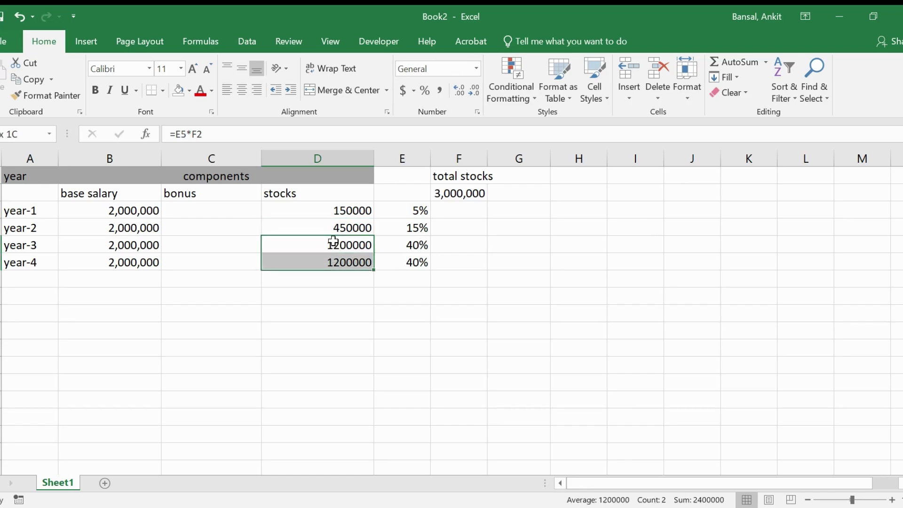
{"action": "left_click", "coordinate": [352, 227]}
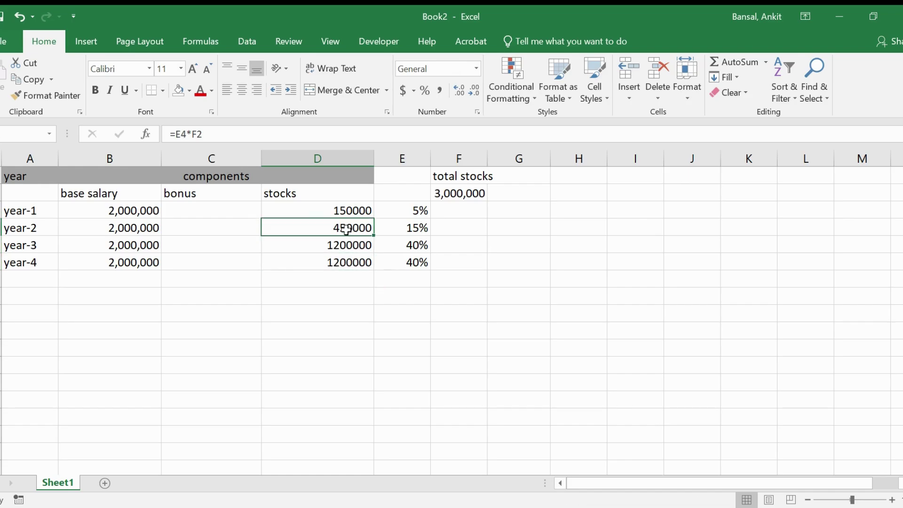
{"action": "left_click", "coordinate": [322, 213]}
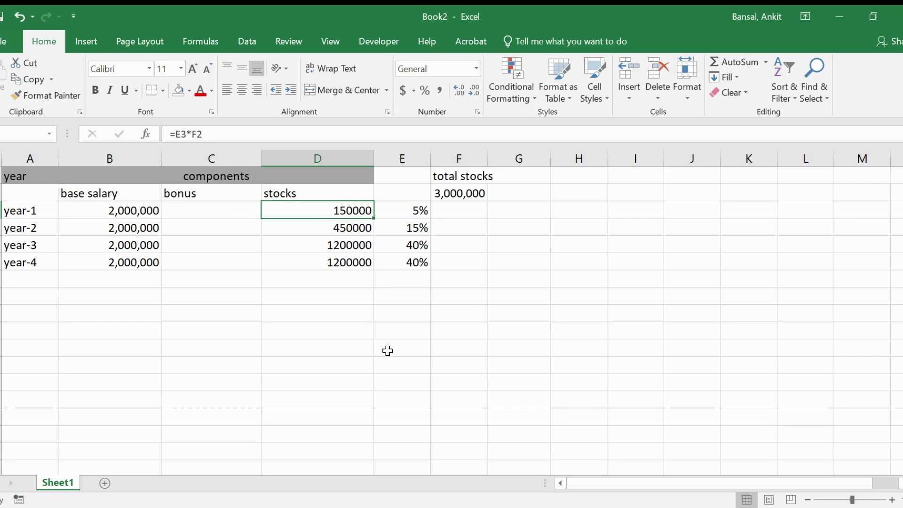
{"action": "left_click", "coordinate": [392, 295]}
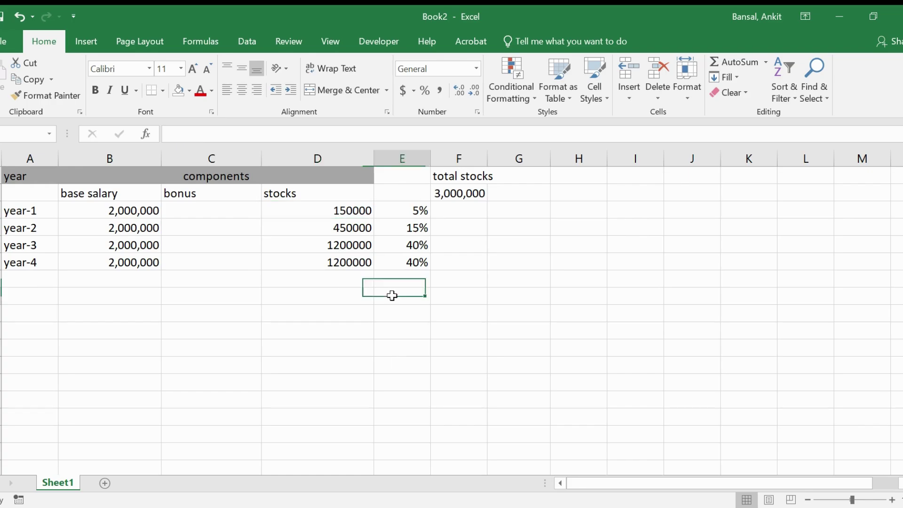
{"action": "left_click", "coordinate": [344, 257]}
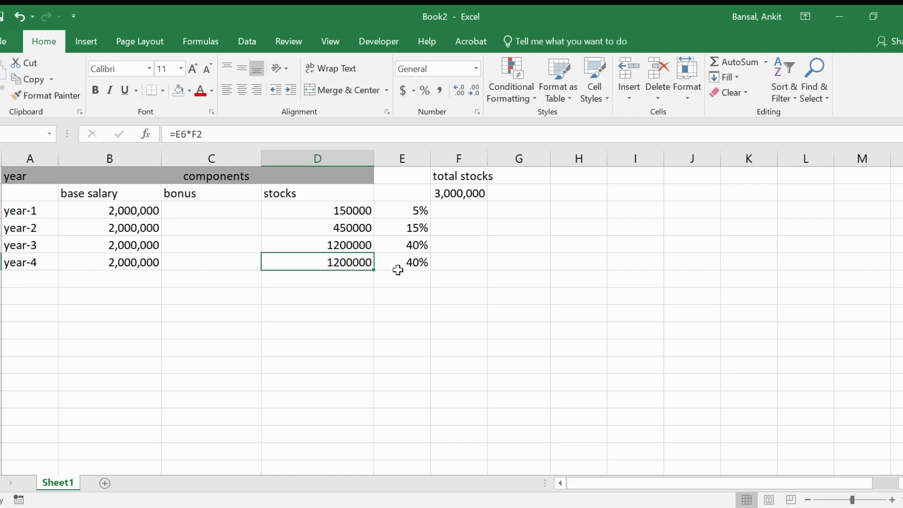
Check the sum of base salary, bonus and stocks for year-4 and for year-3 by selecting each row's components.
{"action": "left_click", "coordinate": [121, 264]}
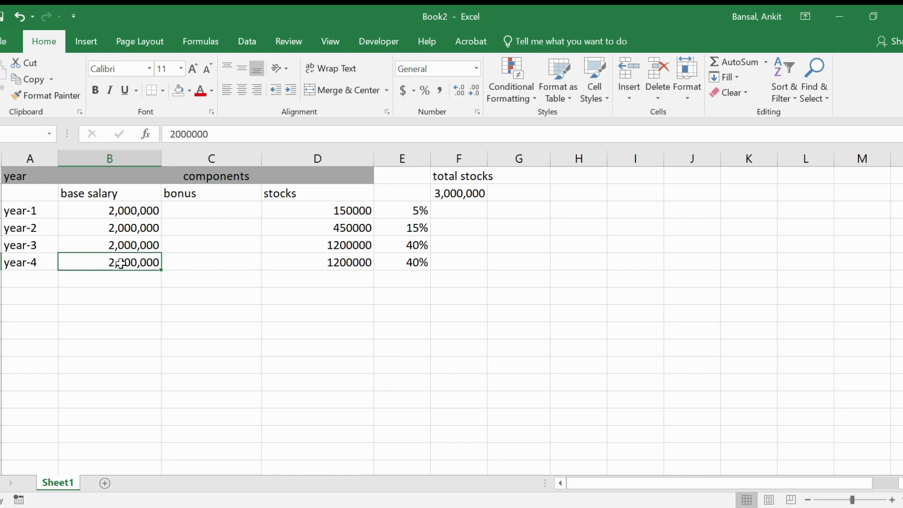
{"action": "key", "text": "shift+Right"}
{"action": "key", "text": "shift+Right"}
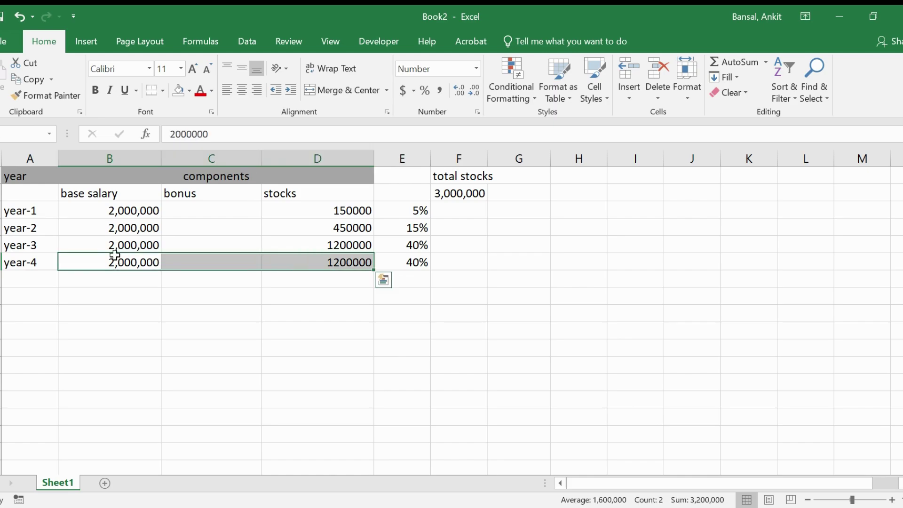
{"action": "left_click", "coordinate": [111, 247]}
{"action": "key", "text": "shift+Right"}
{"action": "key", "text": "shift+Right"}
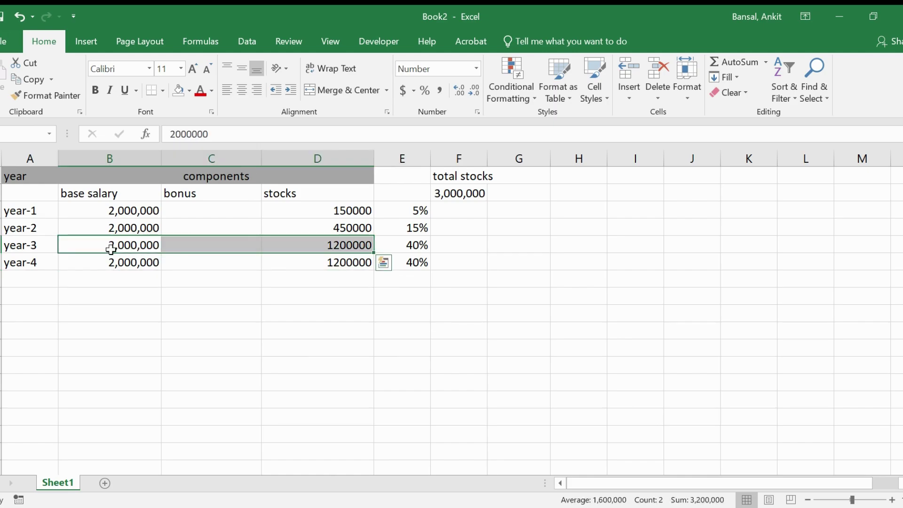
{"action": "left_click", "coordinate": [130, 263]}
{"action": "key", "text": "shift+Right"}
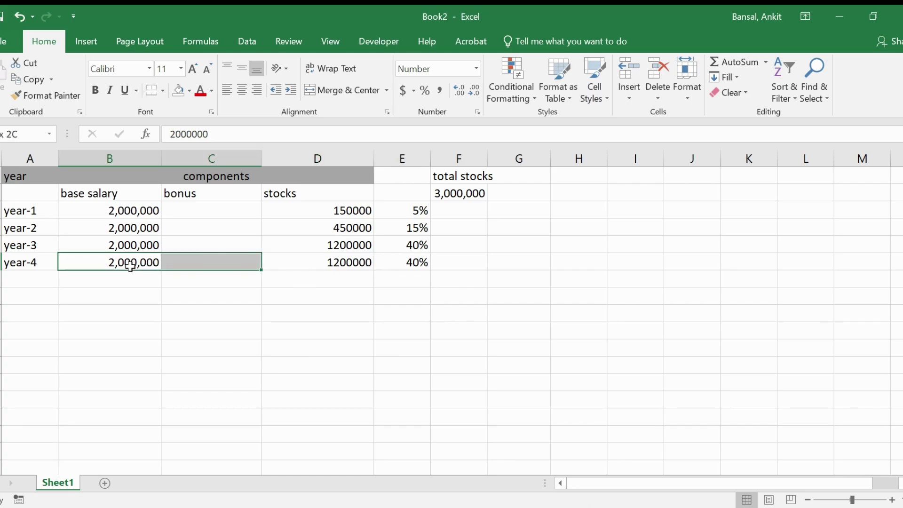
{"action": "key", "text": "shift+Right"}
{"action": "key", "text": "shift+Right"}
{"action": "key", "text": "shift+Left"}
Check the sum of base salary, bonus and stocks for year-2 and for year-1 by selecting each row's components.
{"action": "left_click", "coordinate": [105, 228]}
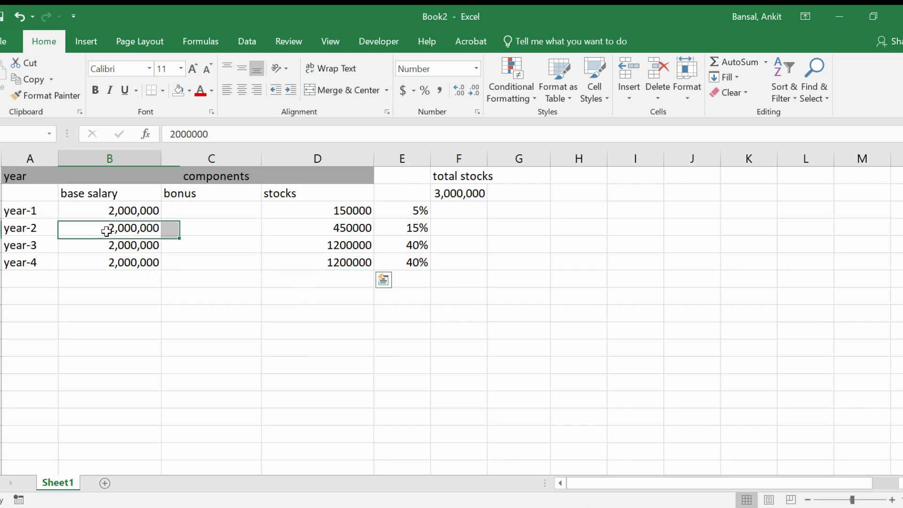
{"action": "key", "text": "shift+Right"}
{"action": "key", "text": "shift+Right"}
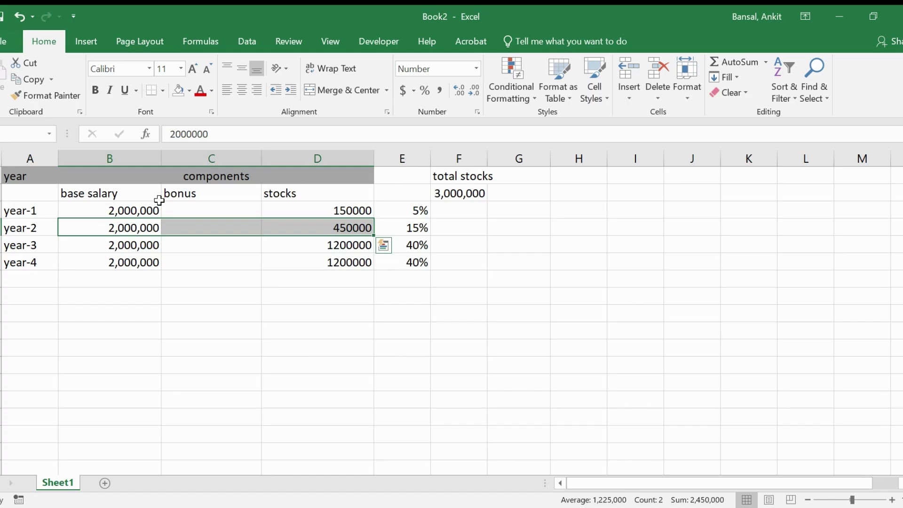
{"action": "left_click", "coordinate": [130, 212]}
{"action": "key", "text": "shift+Right"}
{"action": "key", "text": "shift+Right"}
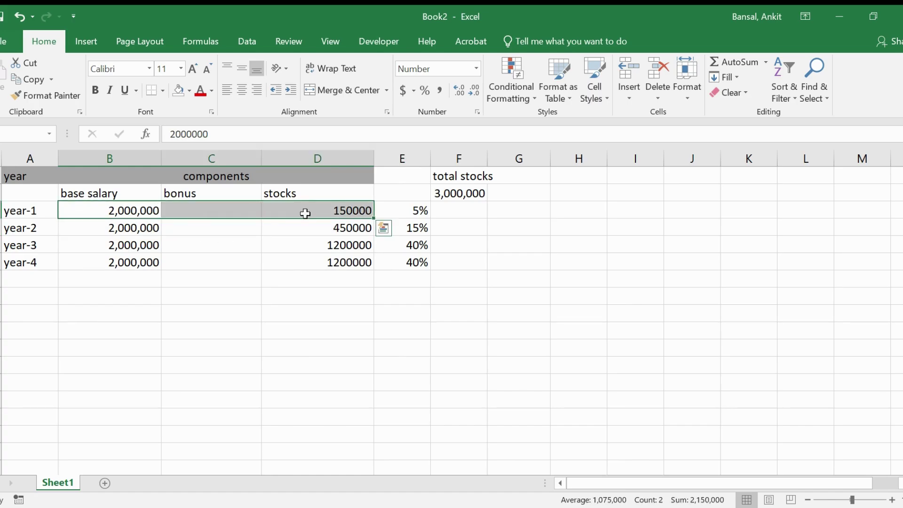
Enter a bonus of 0 for both year-3 and year-4.
{"action": "left_click", "coordinate": [200, 207]}
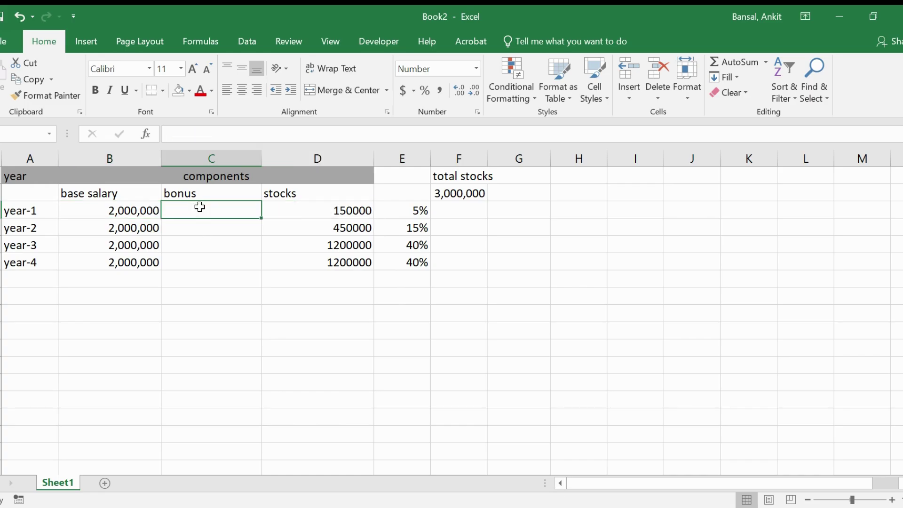
{"action": "double_click", "coordinate": [212, 248]}
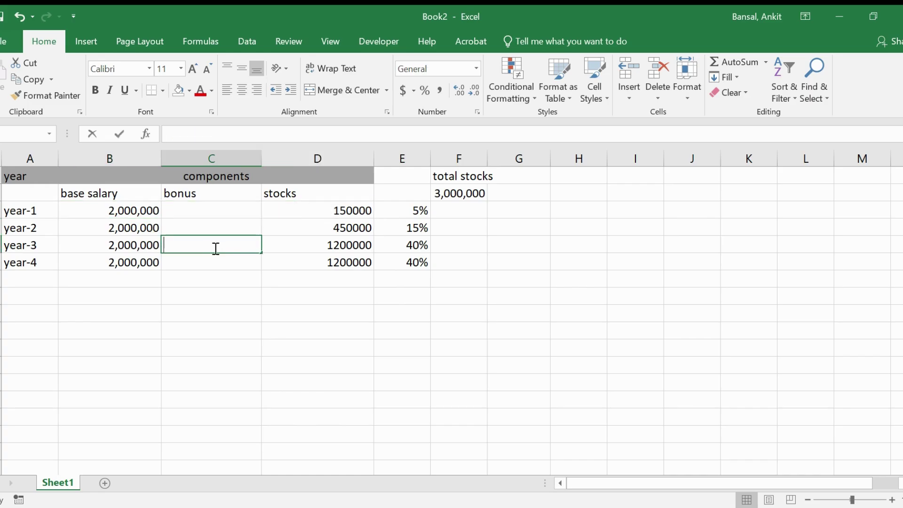
{"action": "type", "text": "0"}
{"action": "key", "text": "Return"}
{"action": "type", "text": "0"}
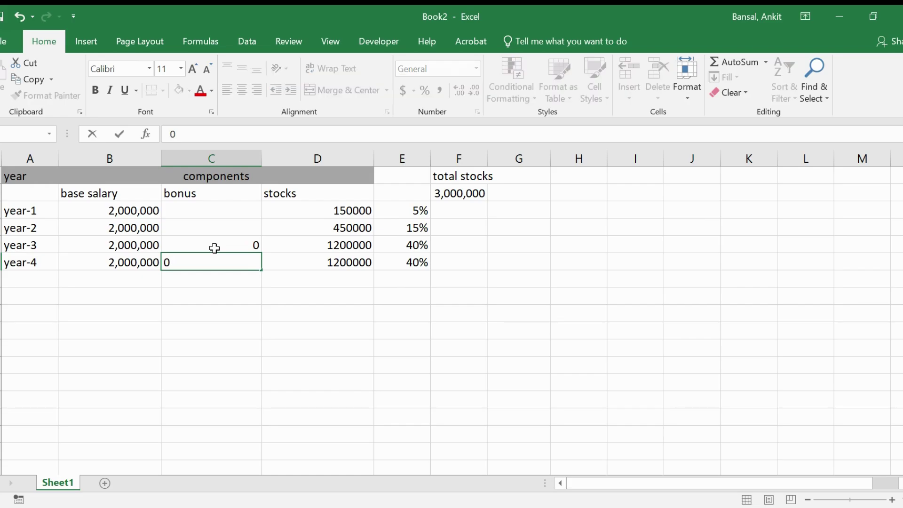
{"action": "key", "text": "Up"}
{"action": "key", "text": "Up"}
{"action": "key", "text": "Up"}
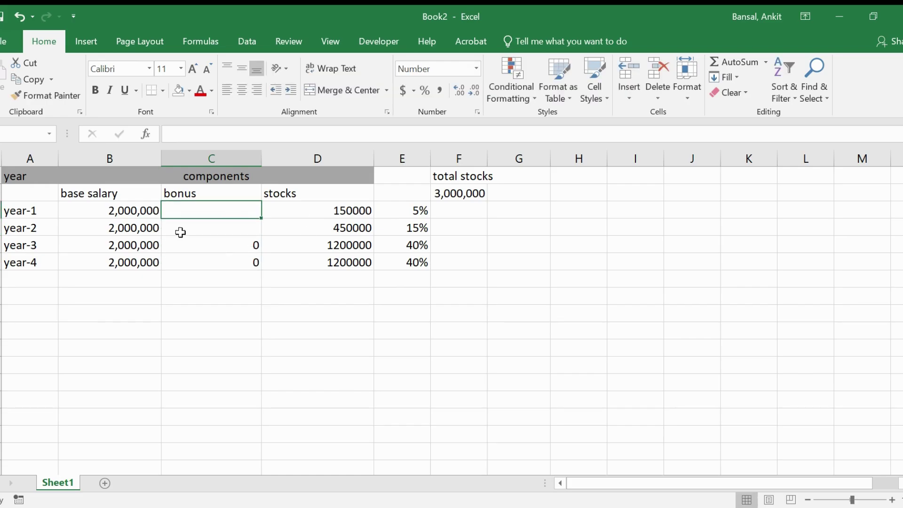
Check the sum of the year-4 components and enter a year-1 bonus of 105,000 in C3.
{"action": "left_click", "coordinate": [129, 264]}
{"action": "key", "text": "shift+Right"}
{"action": "key", "text": "shift+Right"}
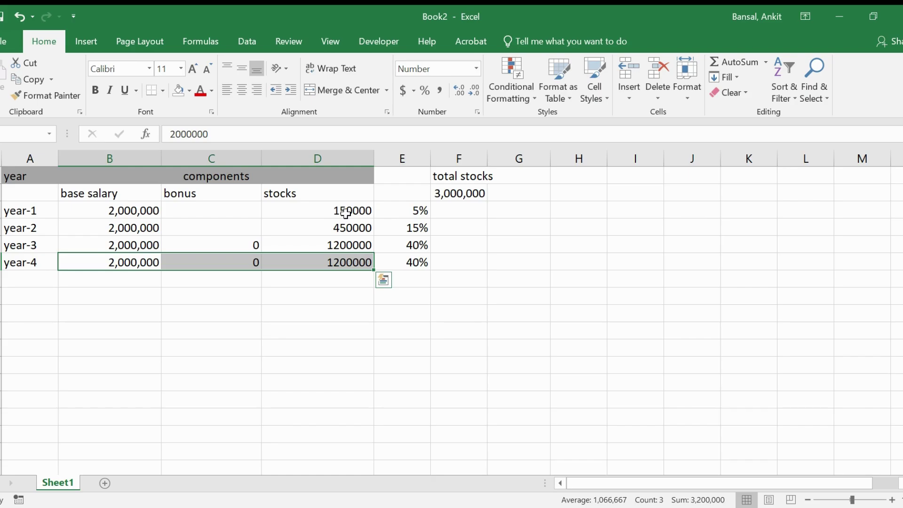
{"action": "left_click", "coordinate": [201, 211]}
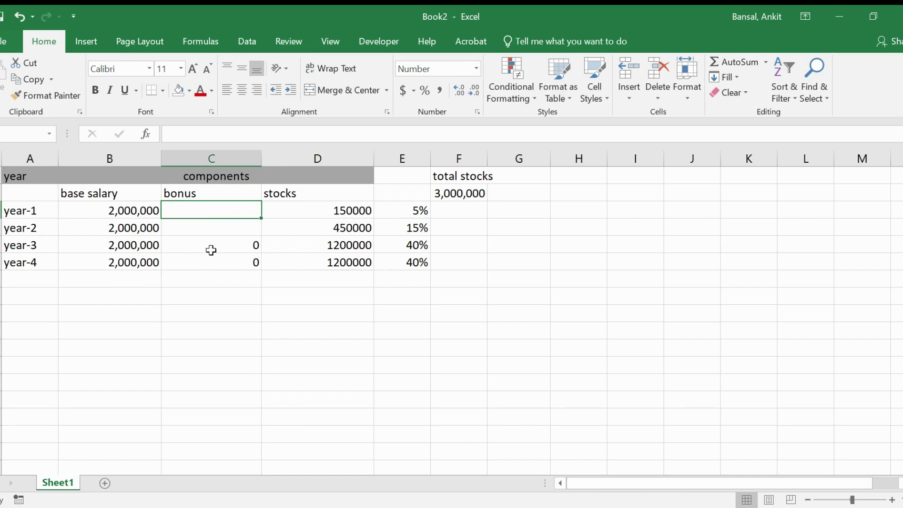
{"action": "type", "text": "10"}
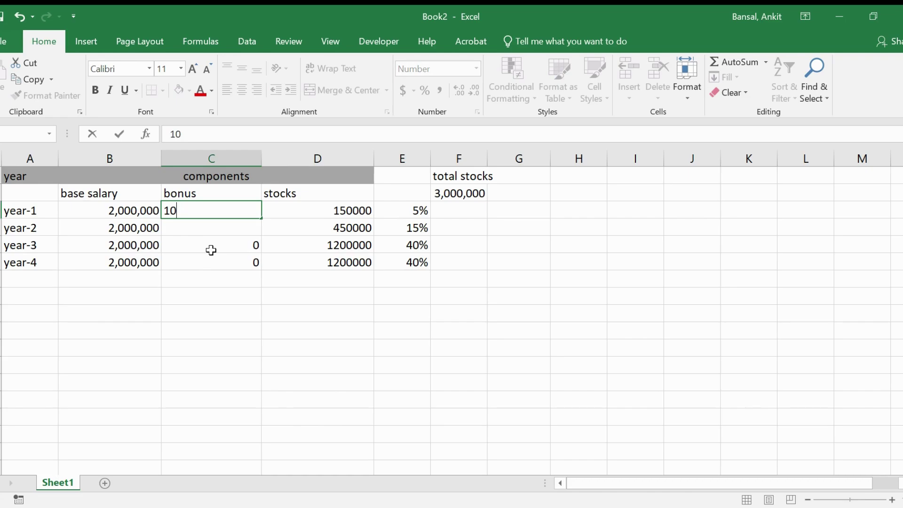
{"action": "type", "text": "5,000"}
{"action": "key", "text": "Return"}
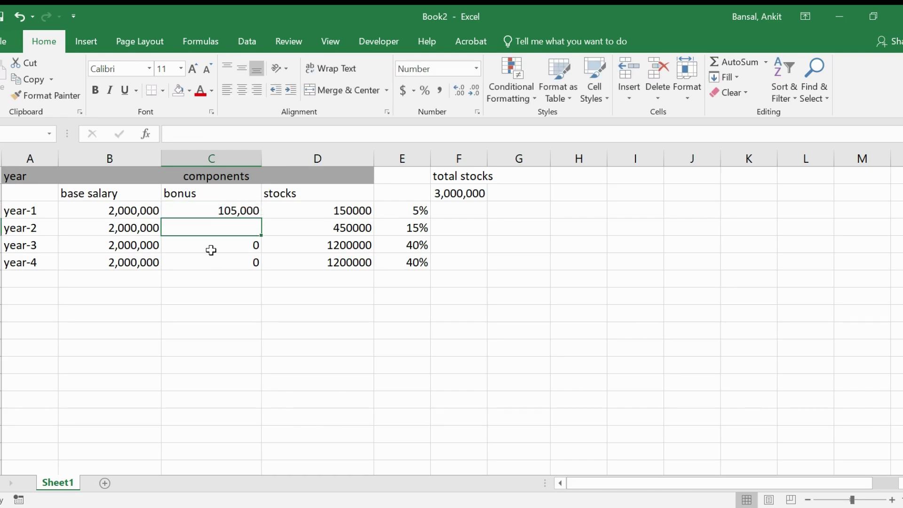
Correct the year-1 bonus in C3 to 1,050,000 and check the sum of the year-1 components.
{"action": "left_click", "coordinate": [235, 209]}
{"action": "left_click", "coordinate": [215, 132]}
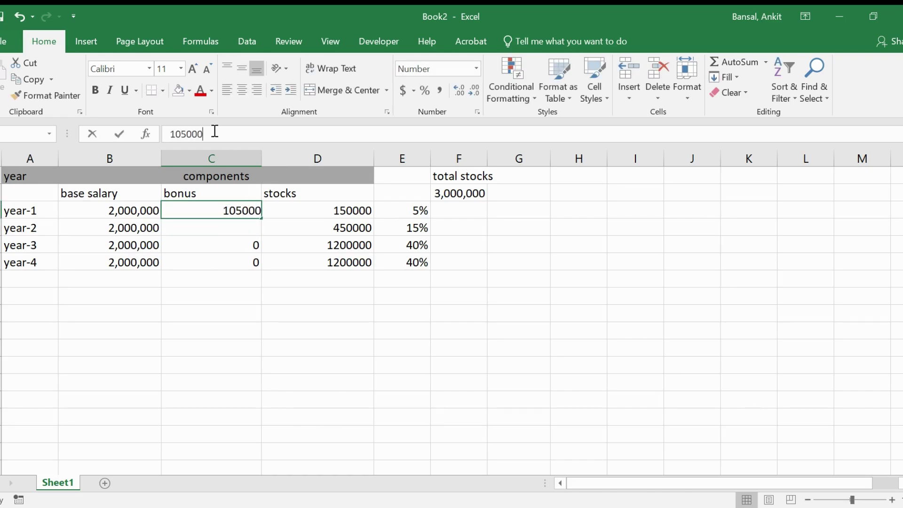
{"action": "type", "text": "0"}
{"action": "key", "text": "Return"}
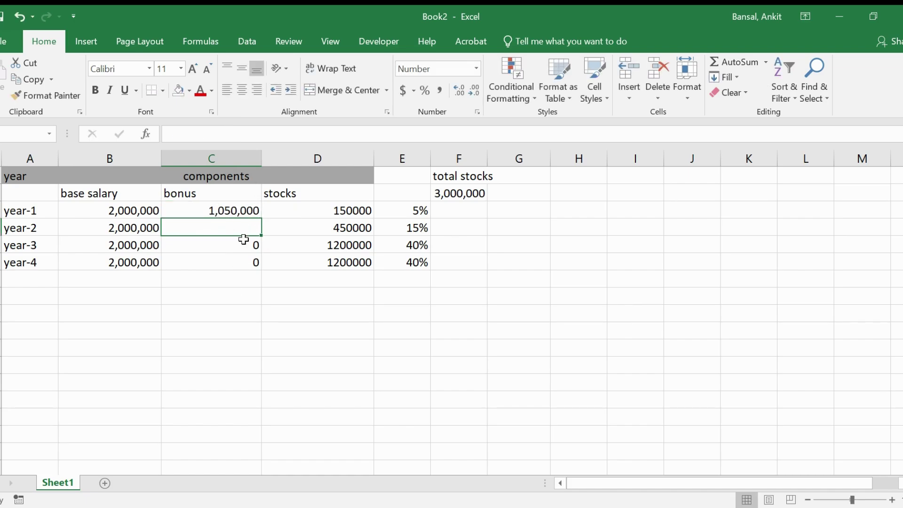
{"action": "left_click", "coordinate": [127, 208]}
{"action": "key", "text": "shift+Right"}
{"action": "key", "text": "shift+Right"}
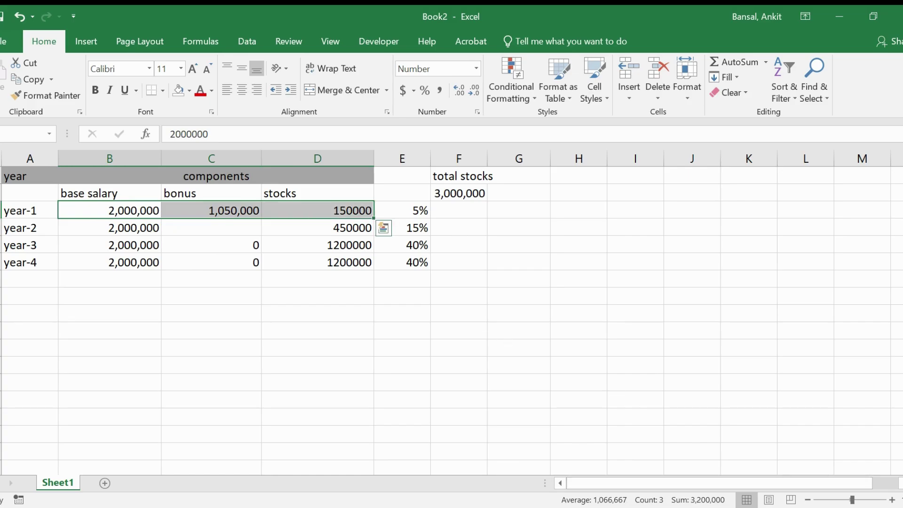
Total the year-1 components in G3 with =SUM(B3:D3) and fill the formula down through year-4.
{"action": "left_click", "coordinate": [525, 211]}
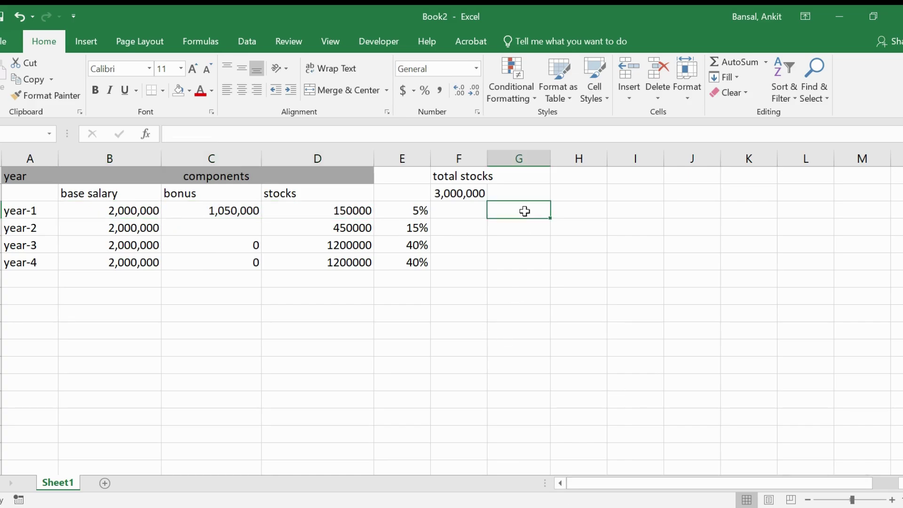
{"action": "type", "text": "="}
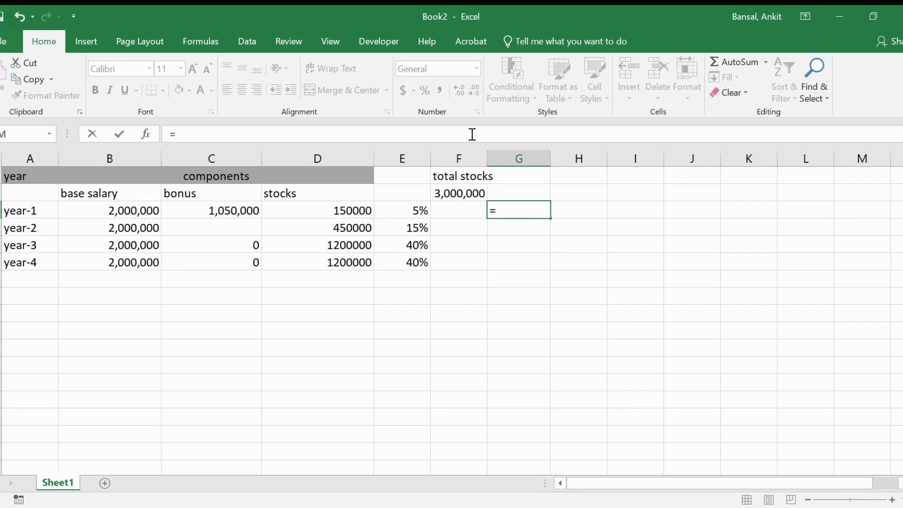
{"action": "type", "text": "sum("}
{"action": "left_click", "coordinate": [133, 204]}
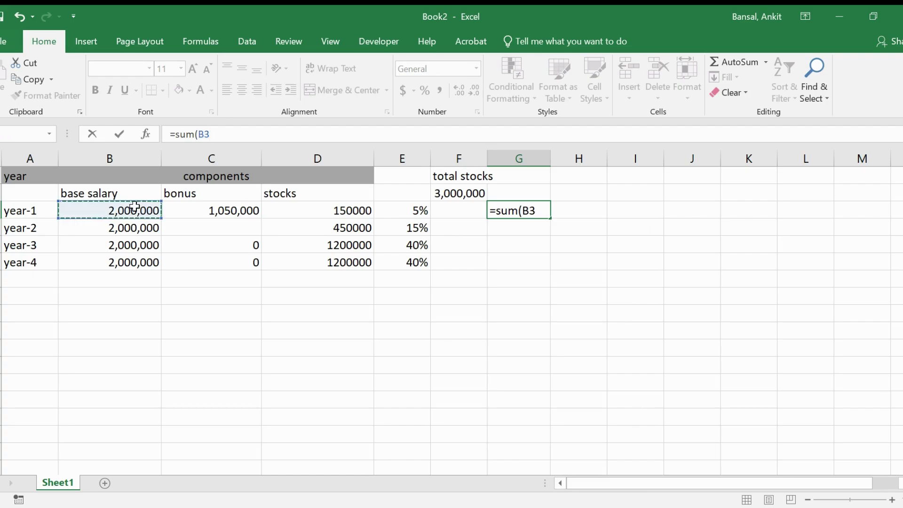
{"action": "key", "text": "shift+Right"}
{"action": "key", "text": "shift+Right"}
{"action": "key", "text": "shift+Right"}
{"action": "key", "text": "shift+Left"}
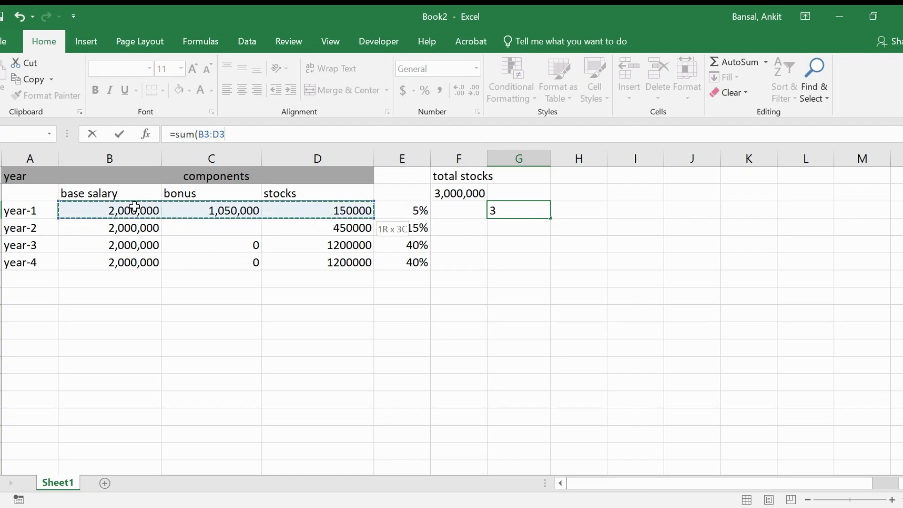
{"action": "type", "text": ")"}
{"action": "key", "text": "Return"}
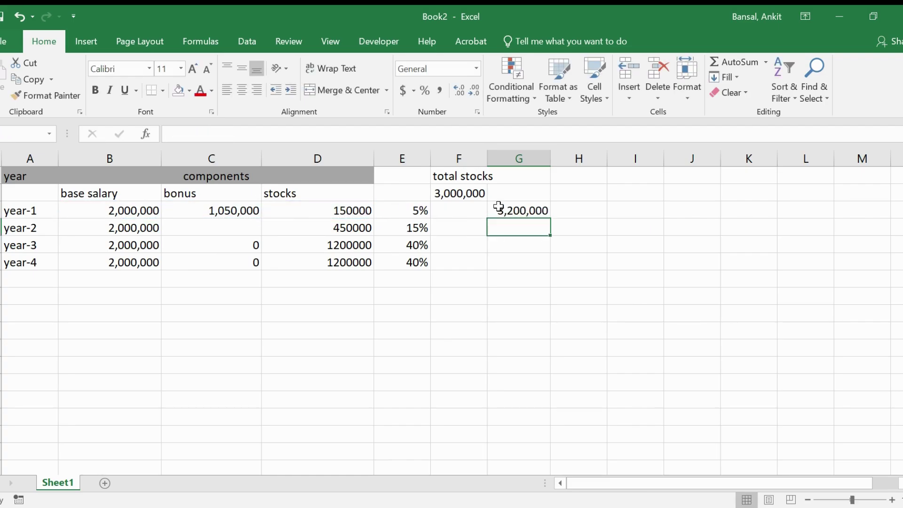
{"action": "left_click", "coordinate": [498, 207]}
{"action": "double_click", "coordinate": [551, 218]}
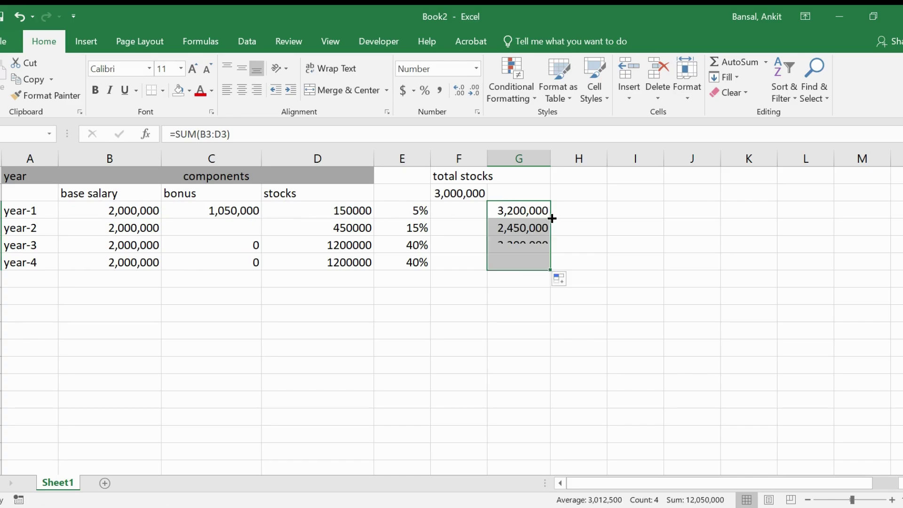
Copy the year-1 bonus into the year-2 bonus cell C4 and change it to 750,000.
{"action": "left_click", "coordinate": [221, 227]}
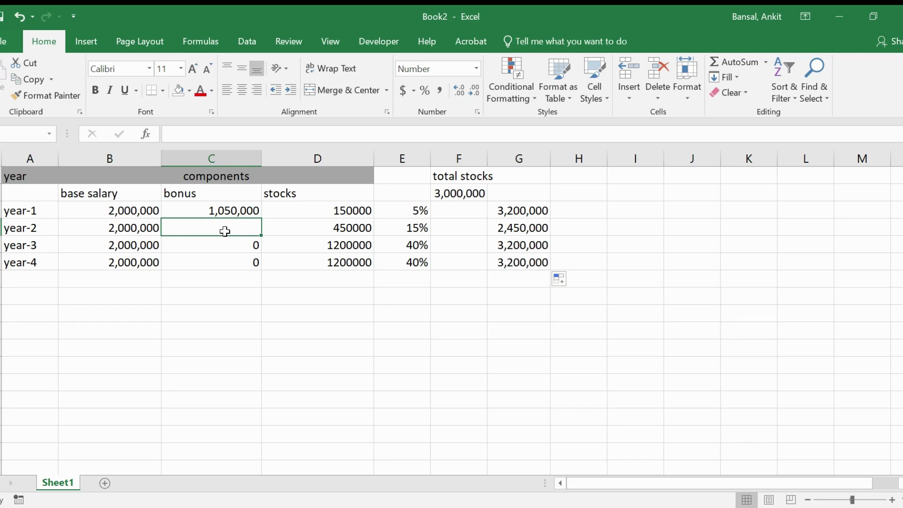
{"action": "left_click", "coordinate": [210, 210]}
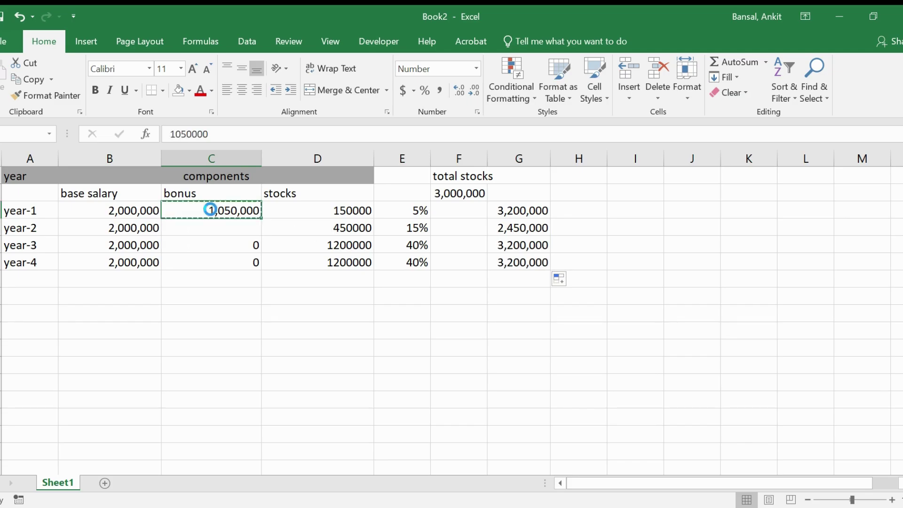
{"action": "key", "text": "ctrl+c"}
{"action": "left_click", "coordinate": [226, 227]}
{"action": "key", "text": "ctrl+v"}
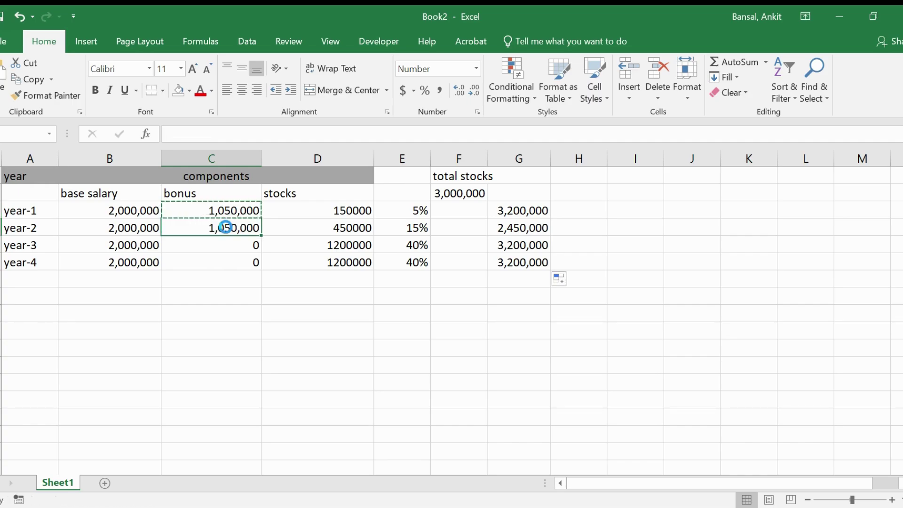
{"action": "double_click", "coordinate": [226, 228]}
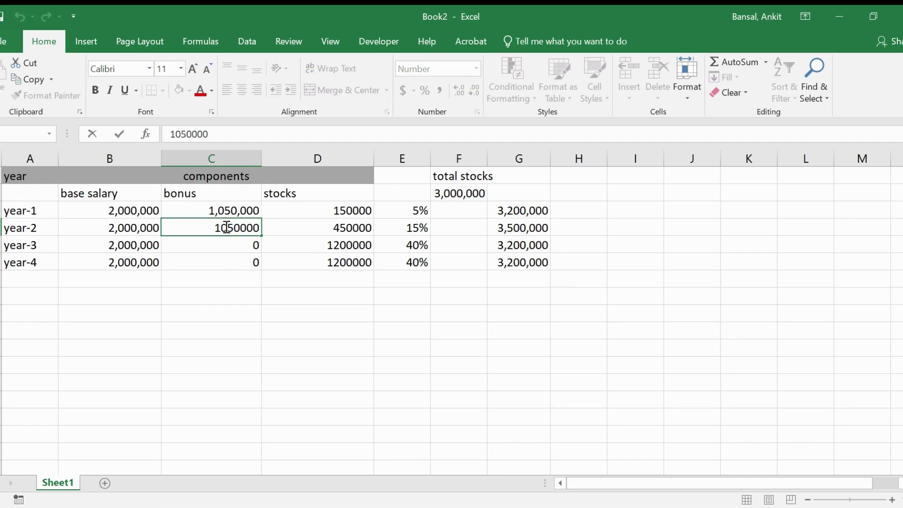
{"action": "key", "text": "BackSpace"}
{"action": "key", "text": "BackSpace"}
{"action": "type", "text": "7"}
{"action": "key", "text": "Return"}
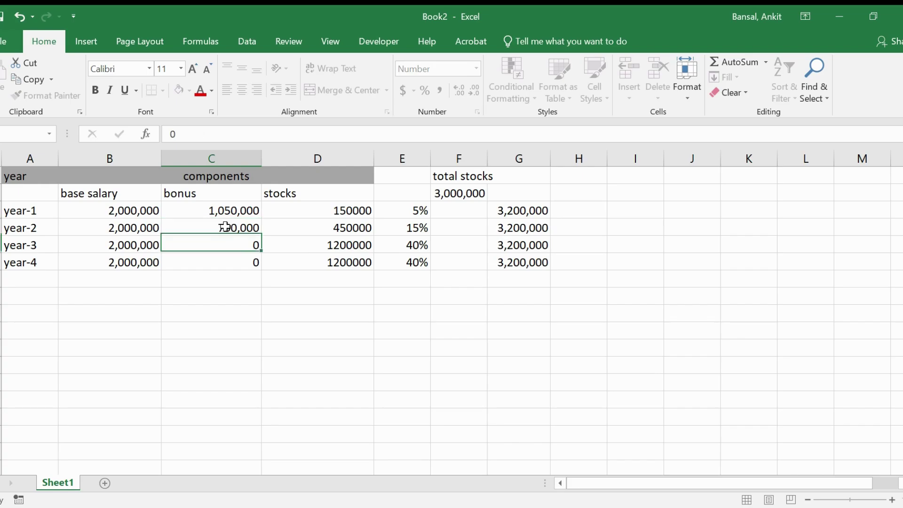
Compare the four yearly totals by selecting G3:G6.
{"action": "left_click", "coordinate": [510, 210]}
{"action": "key", "text": "shift+Down"}
{"action": "key", "text": "shift+Down"}
{"action": "key", "text": "shift+Down"}
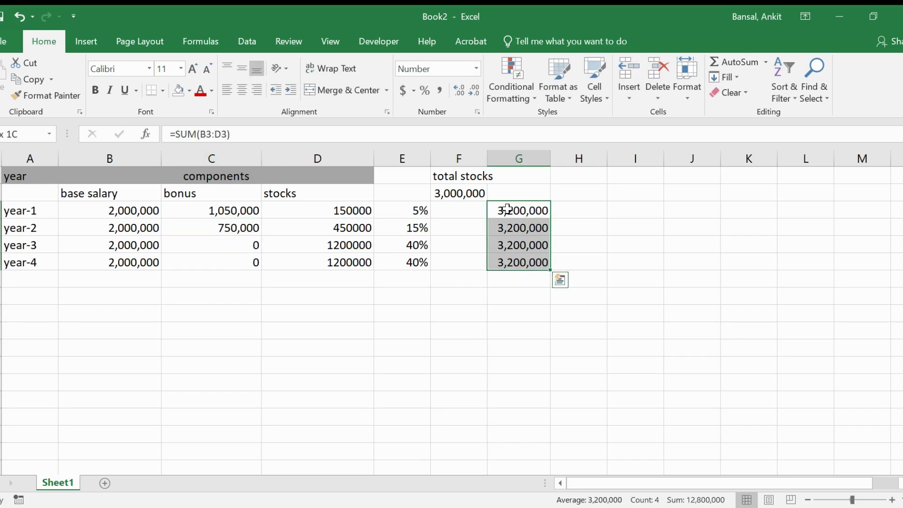
Examine the year-1 base salary and bonus, and the year-2 bonus and stocks.
{"action": "left_click", "coordinate": [105, 212]}
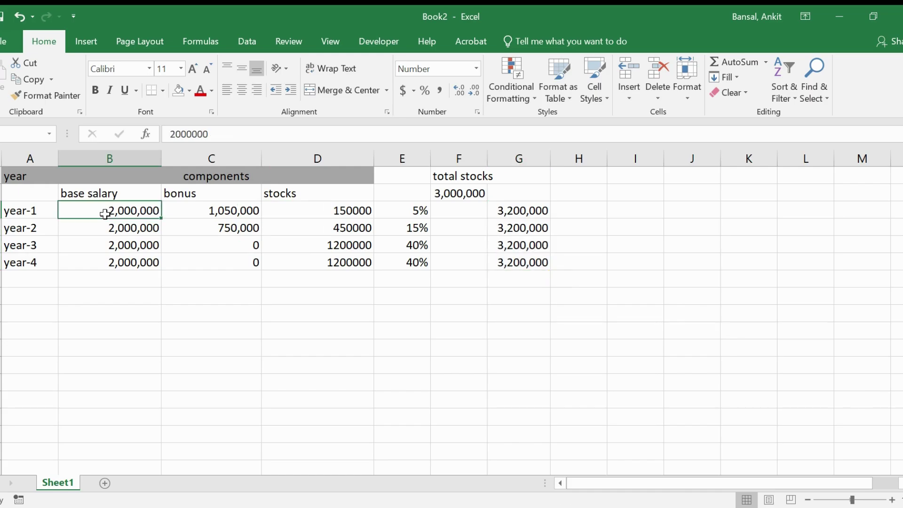
{"action": "key", "text": "shift+Right"}
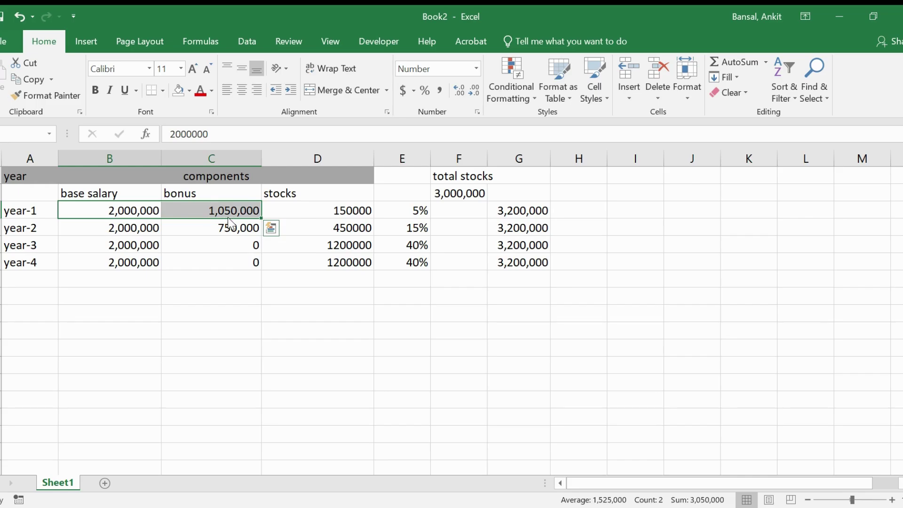
{"action": "left_click", "coordinate": [212, 207]}
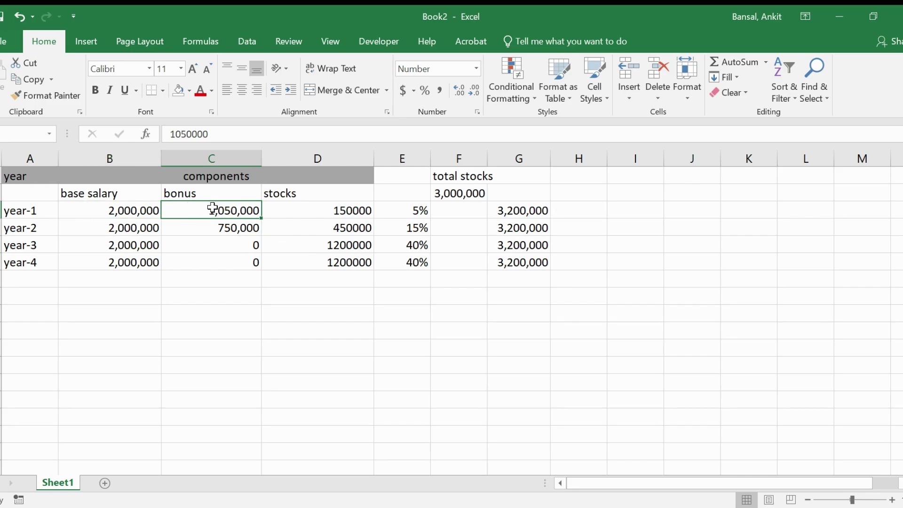
{"action": "left_click", "coordinate": [232, 240]}
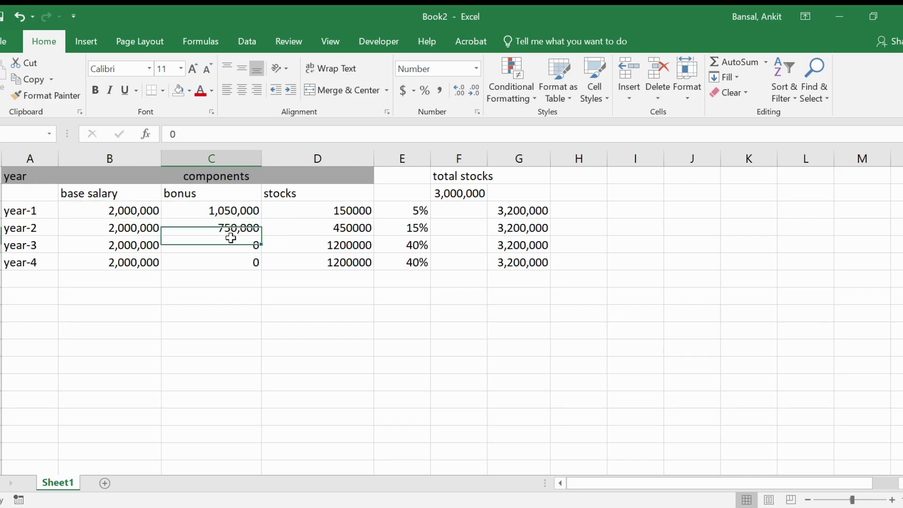
{"action": "left_click", "coordinate": [219, 209]}
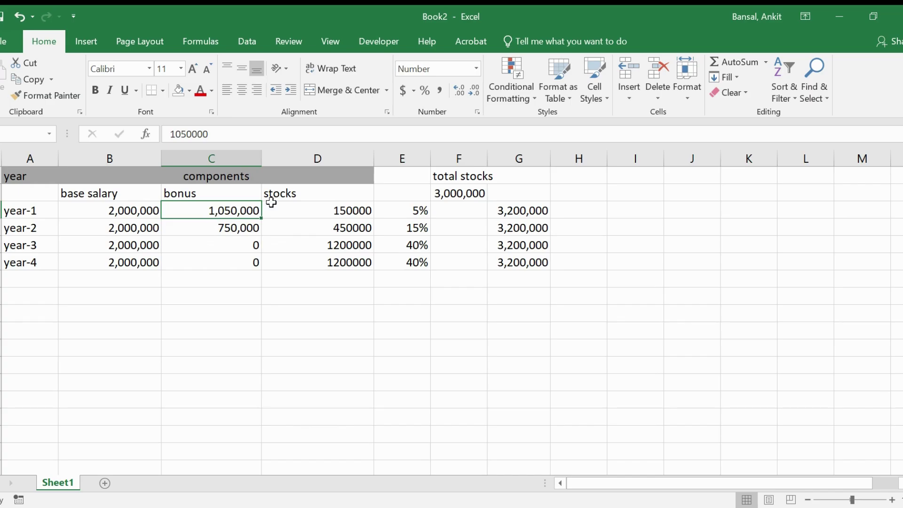
{"action": "left_click", "coordinate": [229, 229]}
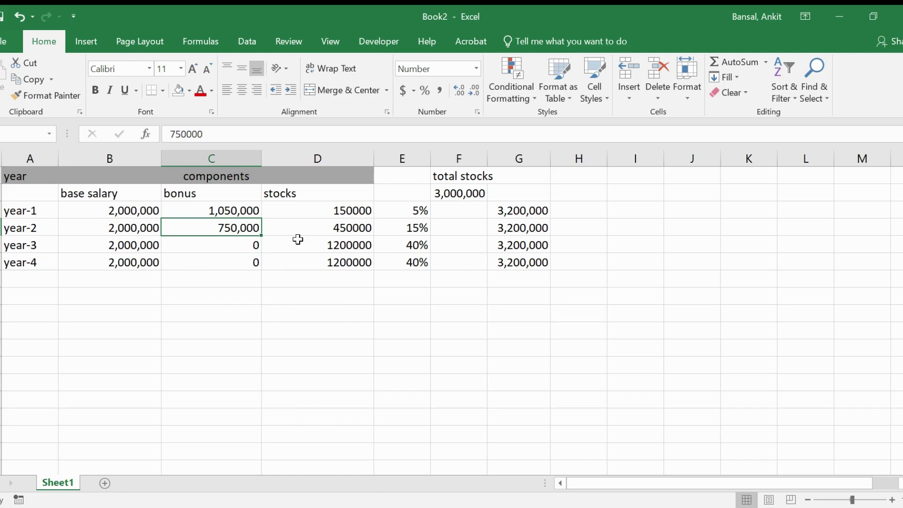
{"action": "left_click", "coordinate": [317, 228]}
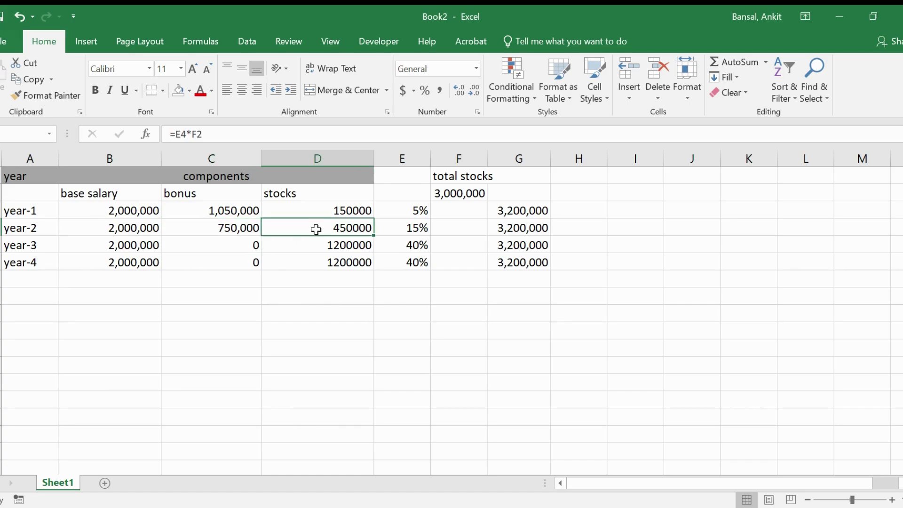
Review the yearly totals in column G again for all four years.
{"action": "left_click", "coordinate": [518, 213]}
{"action": "key", "text": "shift+Down"}
{"action": "key", "text": "shift+Down"}
{"action": "key", "text": "shift+Down"}
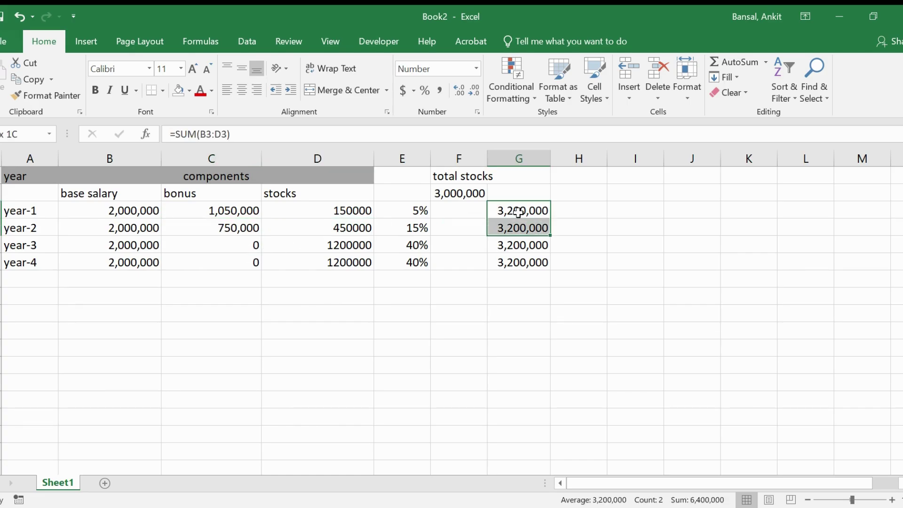
{"action": "left_click", "coordinate": [472, 261]}
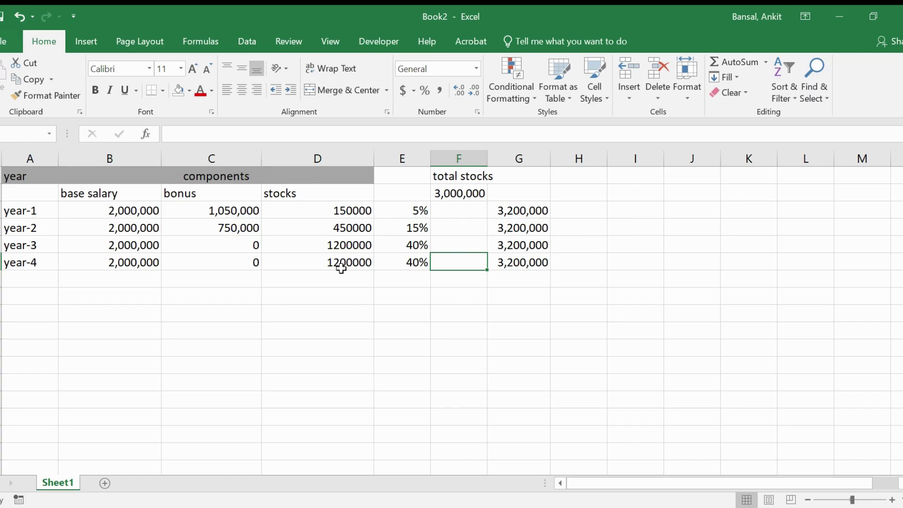
{"action": "left_click", "coordinate": [510, 217]}
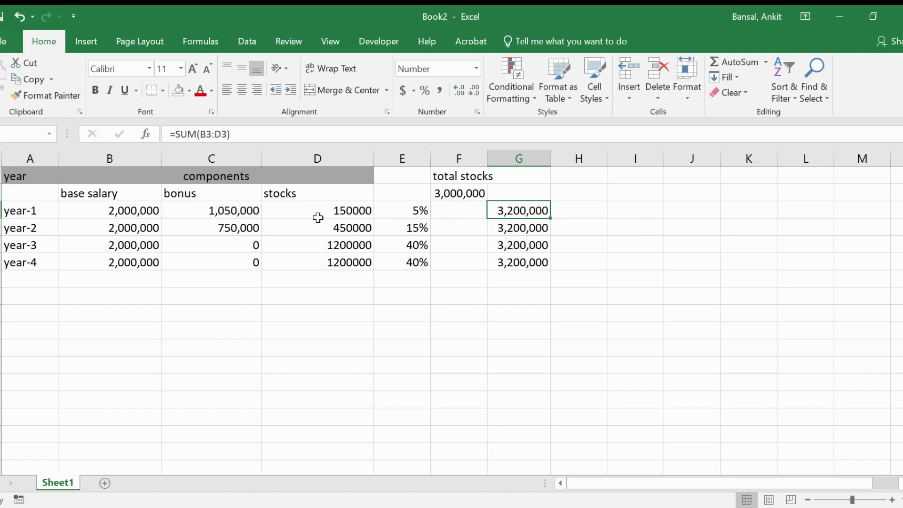
Examine the year-1 row from its label through stocks, and the year-2 to year-4 stocks in D4:D6.
{"action": "left_click", "coordinate": [107, 210]}
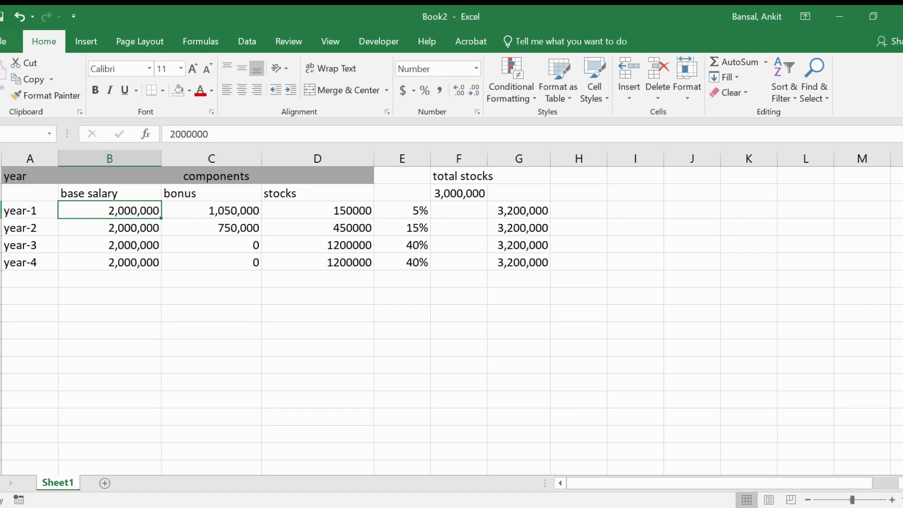
{"action": "left_click", "coordinate": [22, 210]}
{"action": "key", "text": "shift+Right"}
{"action": "key", "text": "shift+Right"}
{"action": "key", "text": "shift+Right"}
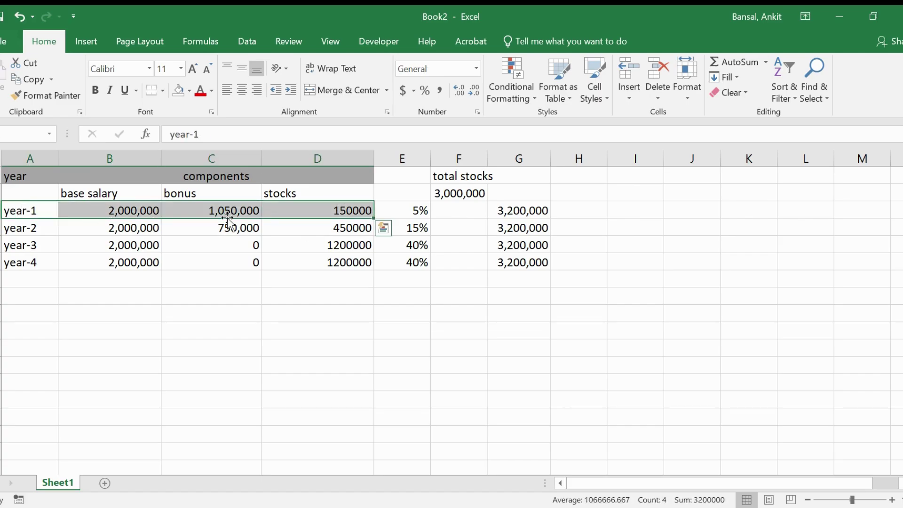
{"action": "left_click", "coordinate": [32, 229]}
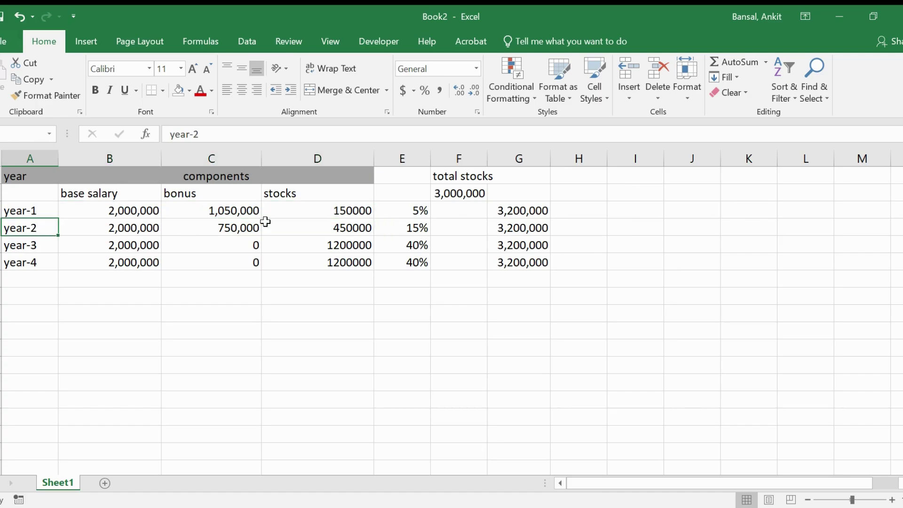
{"action": "left_click", "coordinate": [333, 228]}
{"action": "key", "text": "shift+Down"}
{"action": "key", "text": "shift+Down"}
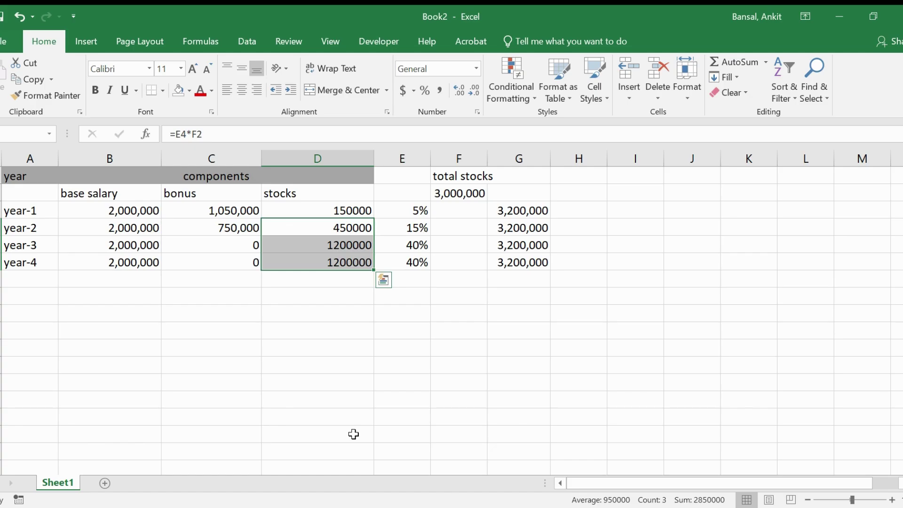
Check the combined sum of the year-1 base salary, both bonuses and total stocks, and enter 68 lakh in I3.
{"action": "left_click", "coordinate": [110, 209]}
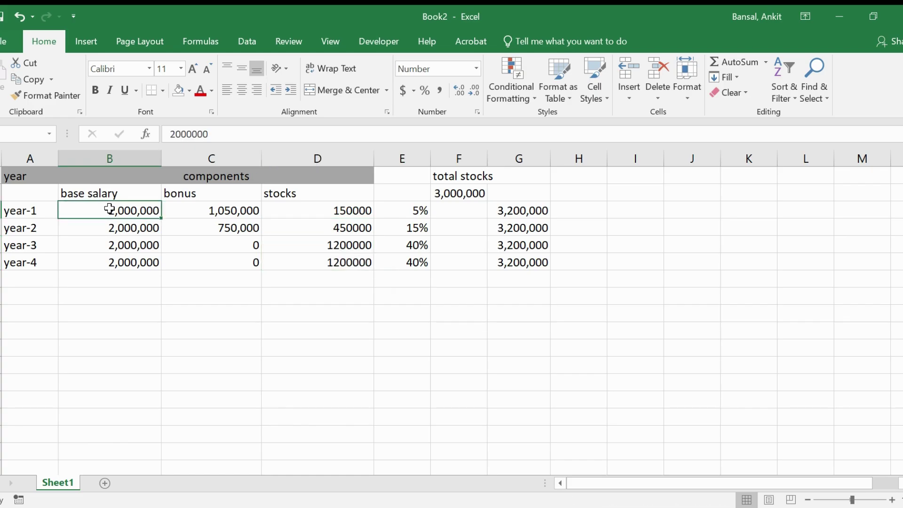
{"action": "left_click", "coordinate": [218, 211], "text": "ctrl"}
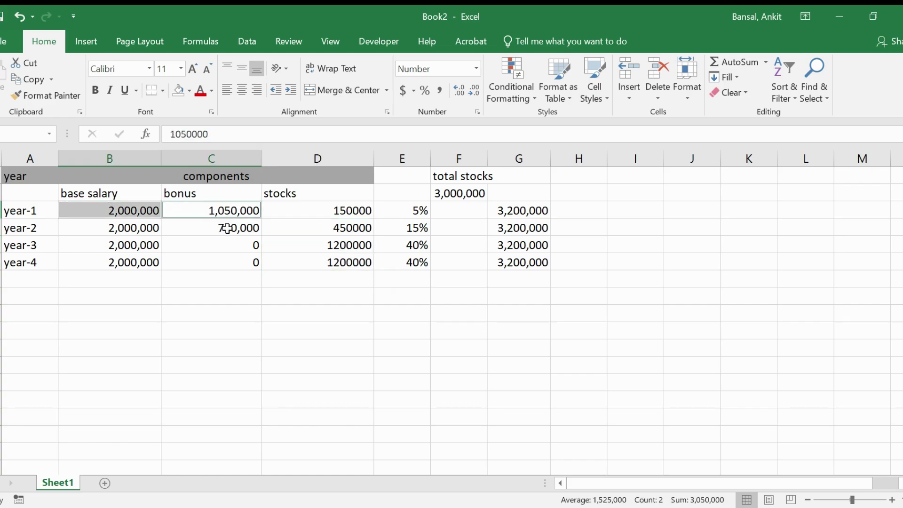
{"action": "left_click", "coordinate": [224, 228], "text": "ctrl"}
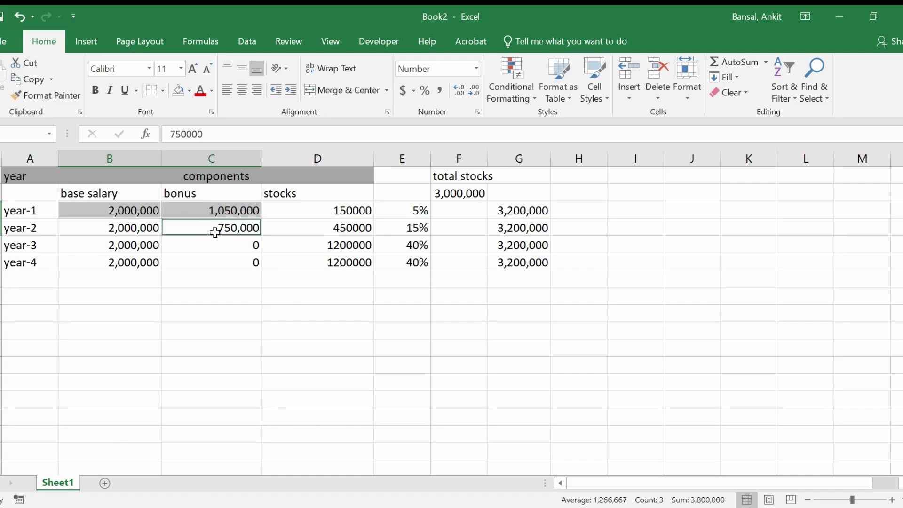
{"action": "left_click", "coordinate": [450, 193], "text": "ctrl"}
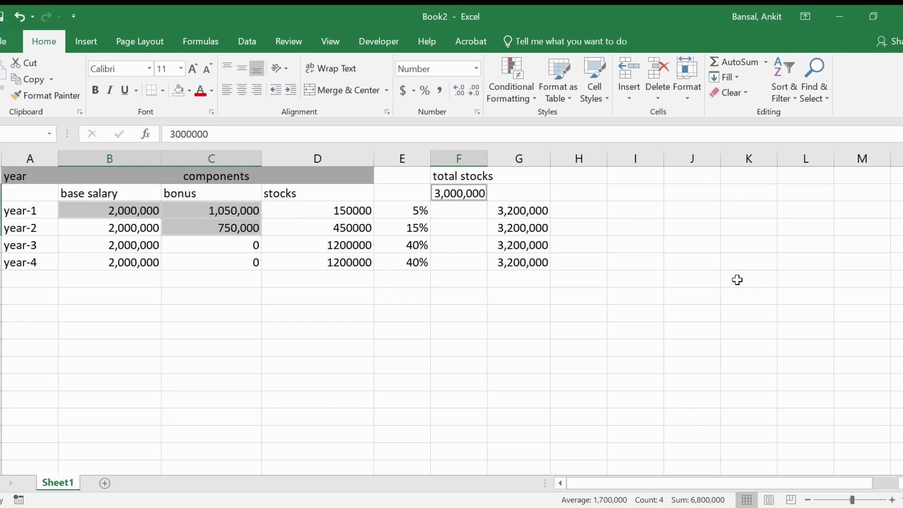
{"action": "left_click", "coordinate": [633, 207]}
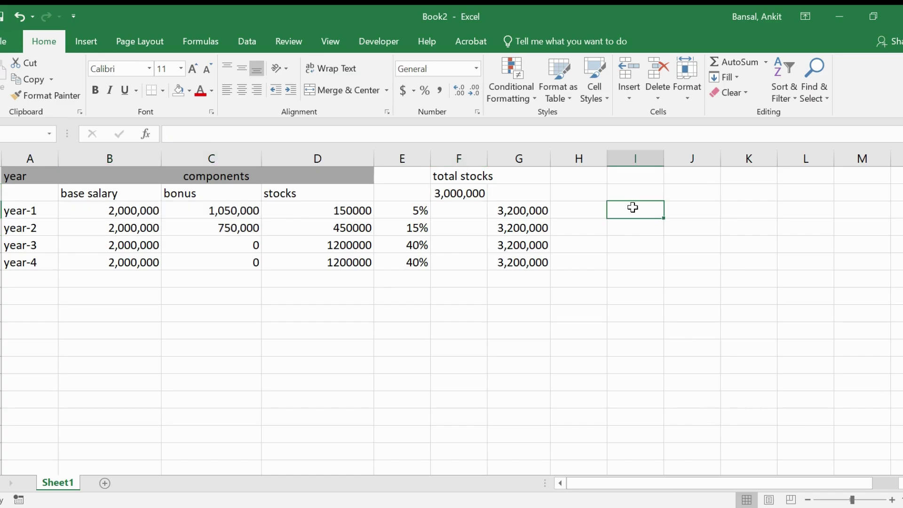
{"action": "type", "text": "68 lakh"}
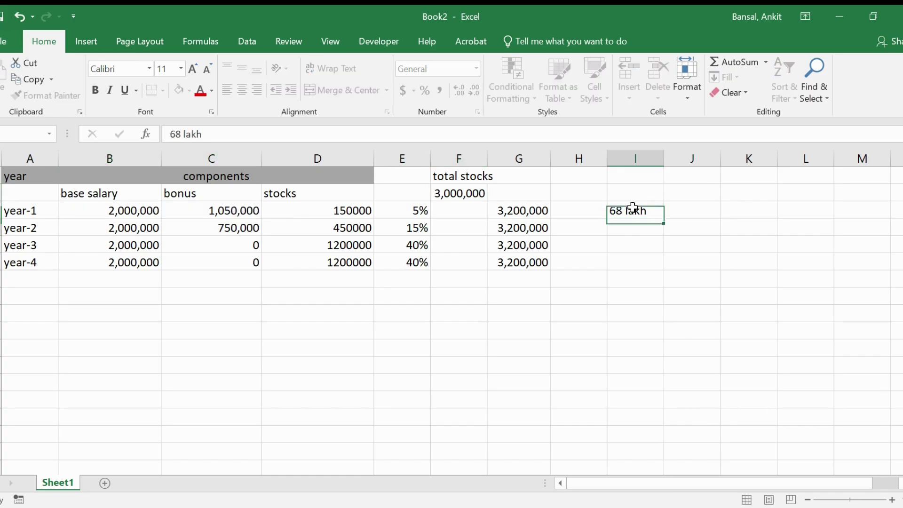
Commit the 68 lakh entry in I3 and check the sum of the year-1 components in B3:D3.
{"action": "key", "text": "Return"}
{"action": "left_click", "coordinate": [633, 207]}
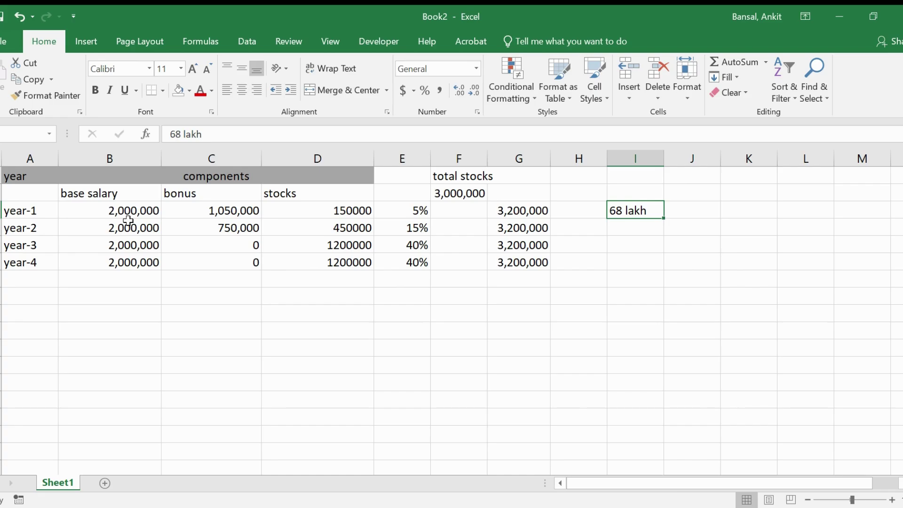
{"action": "left_click", "coordinate": [73, 208]}
{"action": "key", "text": "shift+Right"}
{"action": "key", "text": "shift+Right"}
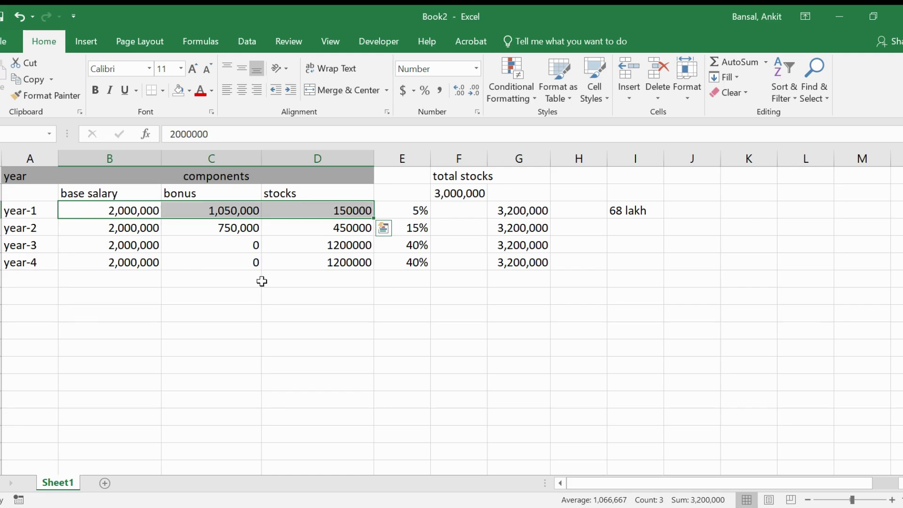
Examine the stock percentages of all four years in E3:E6.
{"action": "left_click", "coordinate": [409, 209]}
{"action": "key", "text": "shift+Down"}
{"action": "key", "text": "shift+Down"}
{"action": "key", "text": "shift+Down"}
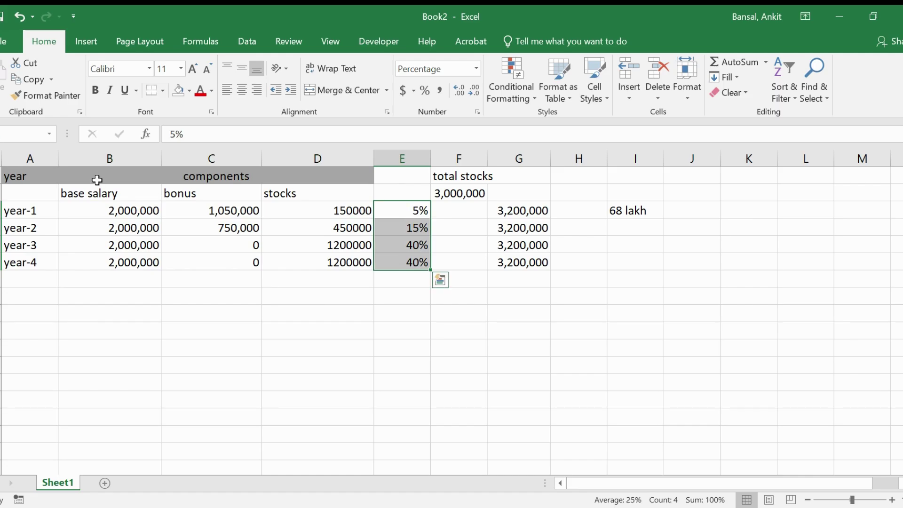
Copy the compensation table A1:F6, from the year column through the total stocks column.
{"action": "left_click", "coordinate": [18, 176]}
{"action": "key", "text": "shift+Down"}
{"action": "key", "text": "shift+Down"}
{"action": "key", "text": "shift+Down"}
{"action": "key", "text": "shift+Down"}
{"action": "key", "text": "shift+Down"}
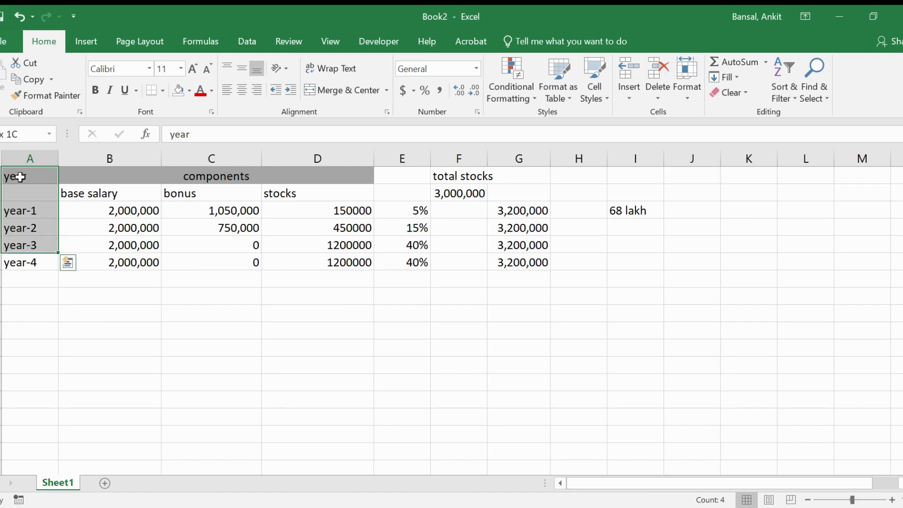
{"action": "key", "text": "shift+Right"}
{"action": "key", "text": "shift+Right"}
{"action": "key", "text": "shift+Right"}
{"action": "key", "text": "shift+Right"}
{"action": "key", "text": "shift+Left"}
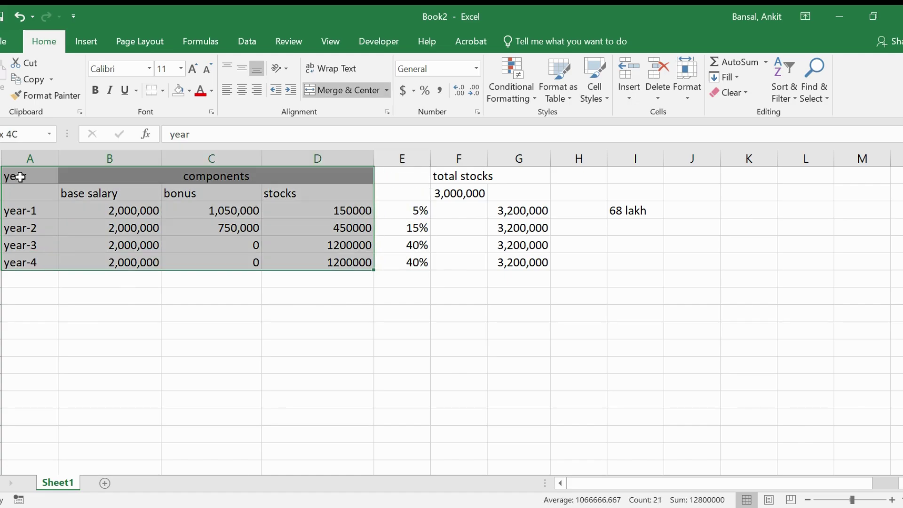
{"action": "key", "text": "shift+Right"}
{"action": "key", "text": "shift+Right"}
{"action": "key", "text": "ctrl+c"}
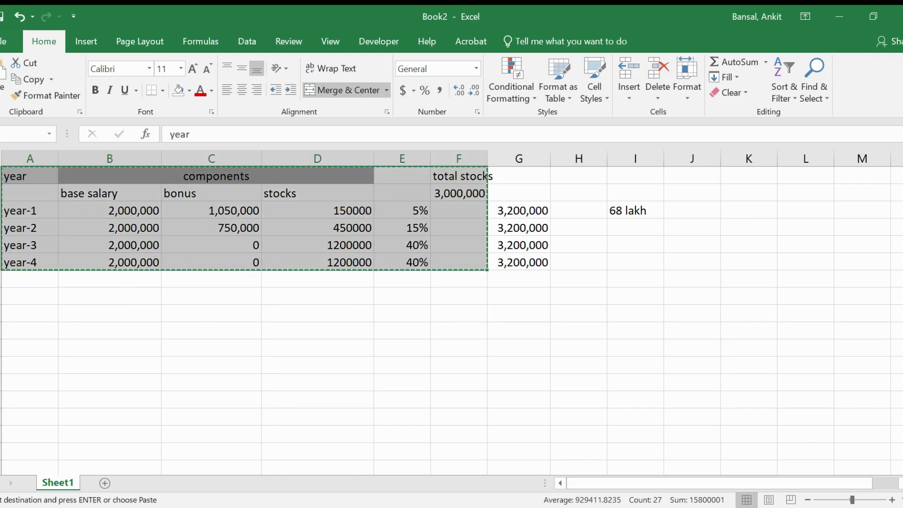
Add a new worksheet and paste the copied compensation table at A1.
{"action": "left_click", "coordinate": [104, 483]}
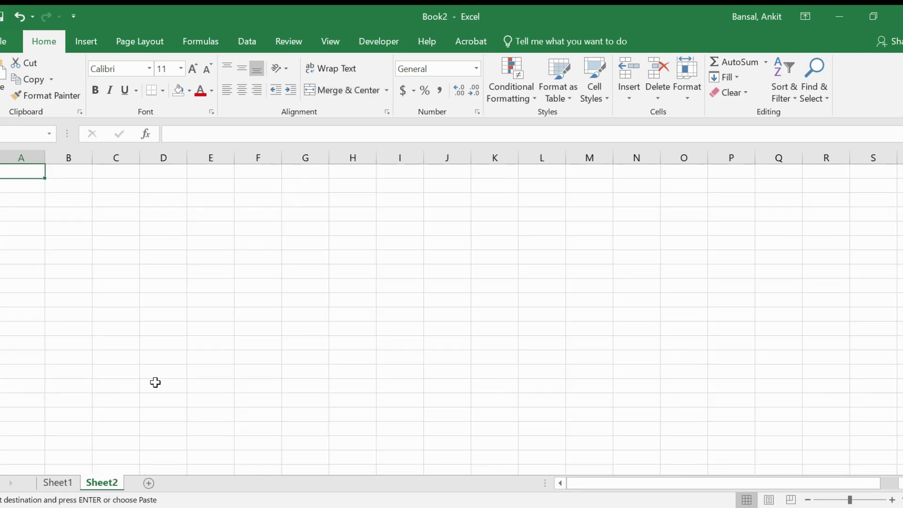
{"action": "key", "text": "ctrl+v"}
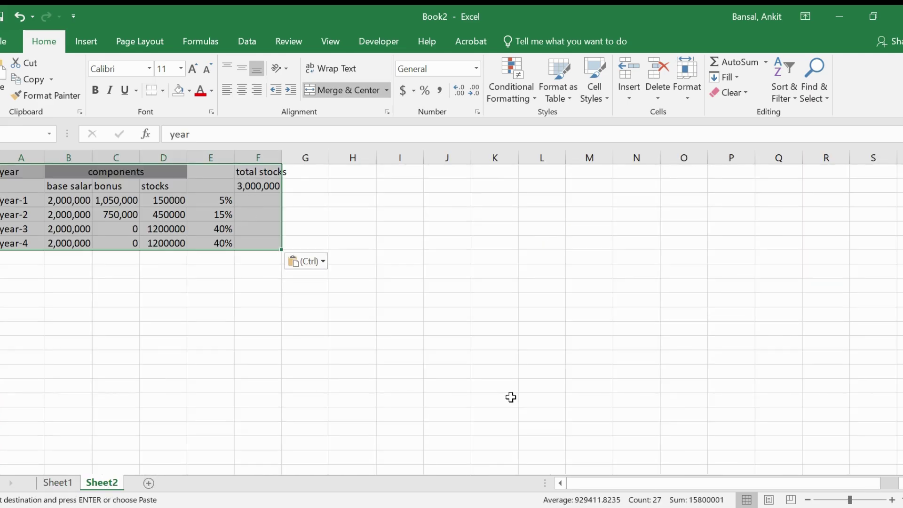
{"action": "left_click", "coordinate": [891, 499]}
{"action": "left_click", "coordinate": [891, 500]}
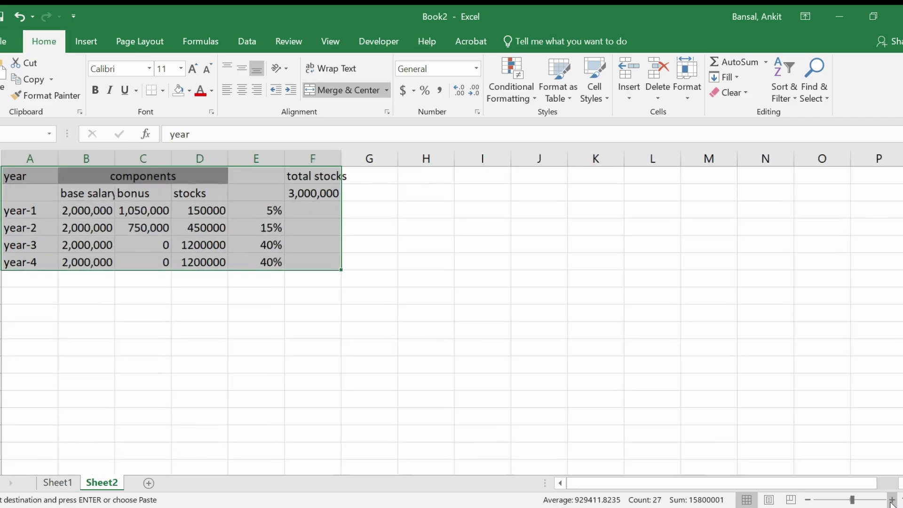
Set the stock percentage to 25% for each of the four years in E3:E6 of Sheet2.
{"action": "left_click", "coordinate": [258, 205]}
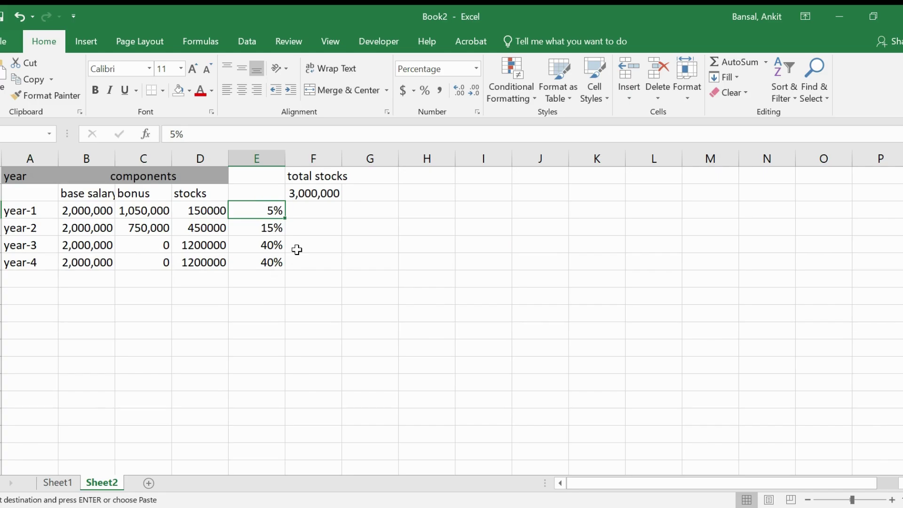
{"action": "type", "text": "25"}
{"action": "key", "text": "Return"}
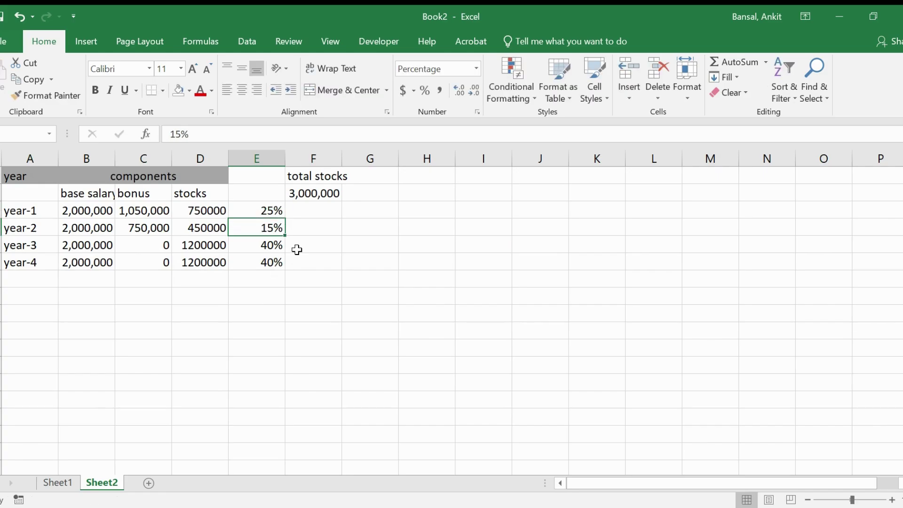
{"action": "type", "text": "25"}
{"action": "key", "text": "Return"}
{"action": "type", "text": "25"}
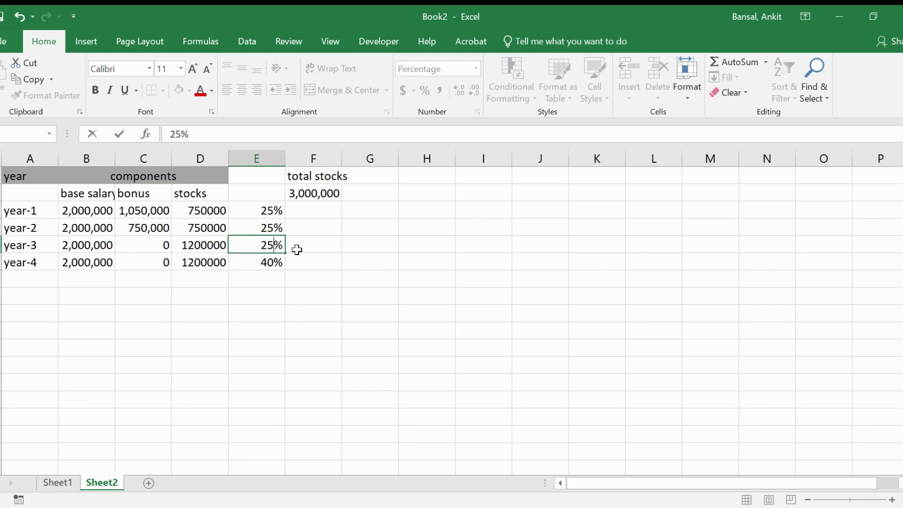
{"action": "key", "text": "Return"}
{"action": "type", "text": "25"}
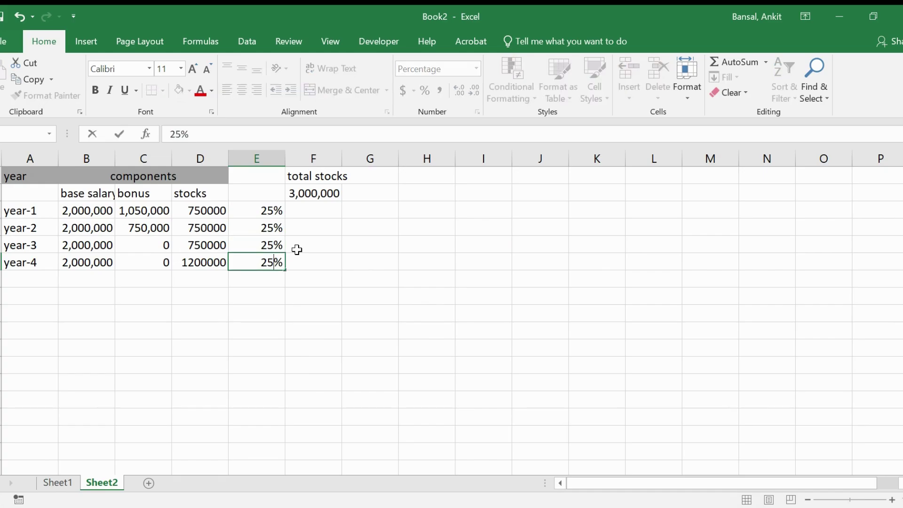
{"action": "key", "text": "Return"}
Clear the bonus heading and all four yearly bonus values in C2:C6 of Sheet2.
{"action": "key", "text": "Up"}
{"action": "key", "text": "Up"}
{"action": "key", "text": "Up"}
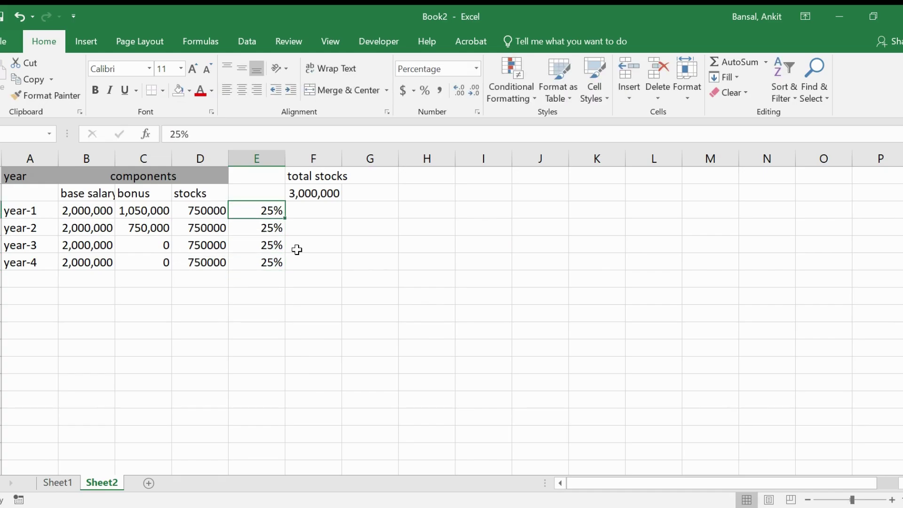
{"action": "key", "text": "Left"}
{"action": "key", "text": "Left"}
{"action": "key", "text": "Up"}
{"action": "key", "text": "shift+Down"}
{"action": "key", "text": "shift+Down"}
{"action": "key", "text": "shift+Down"}
{"action": "key", "text": "shift+Down"}
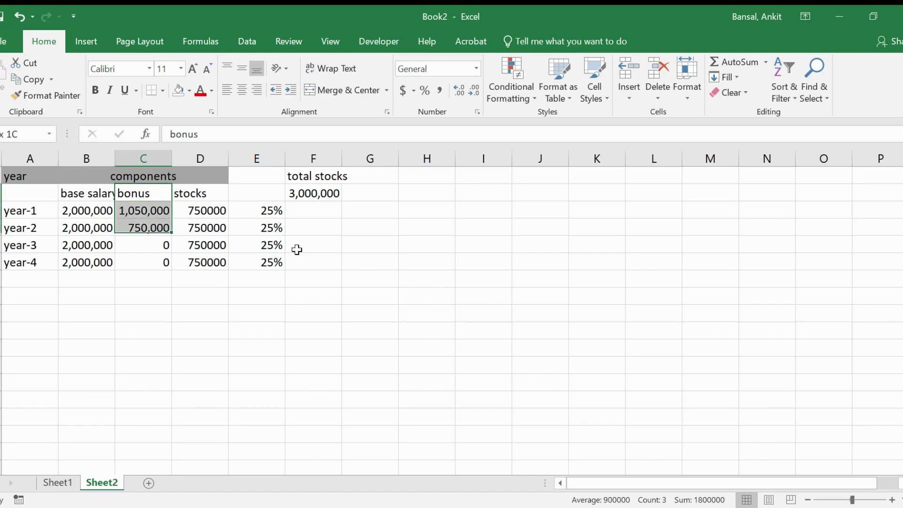
{"action": "key", "text": "Delete"}
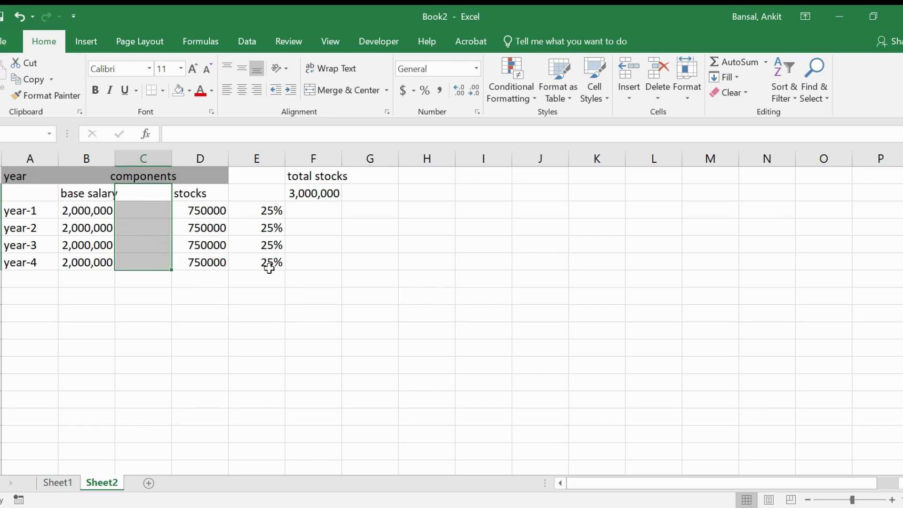
{"action": "left_click", "coordinate": [178, 303]}
Set the total stocks value in F2 to 4000000.
{"action": "left_click", "coordinate": [286, 193]}
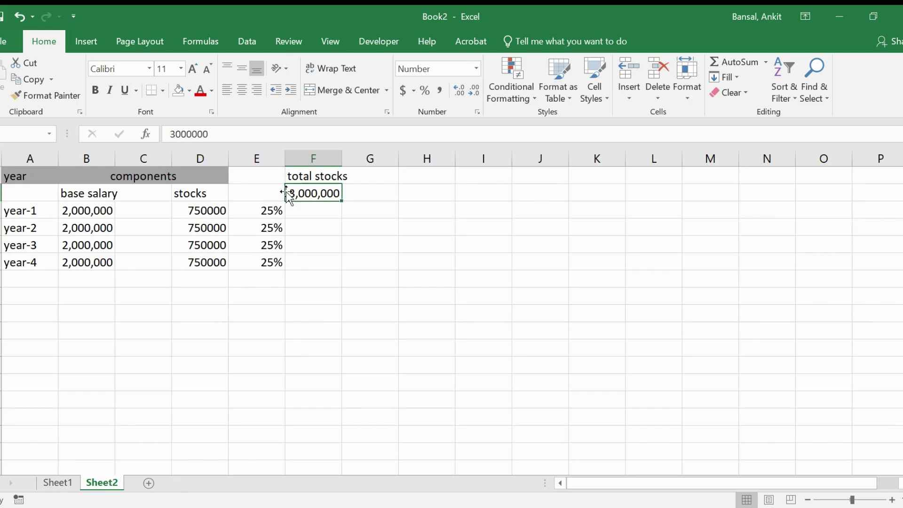
{"action": "left_click", "coordinate": [177, 135]}
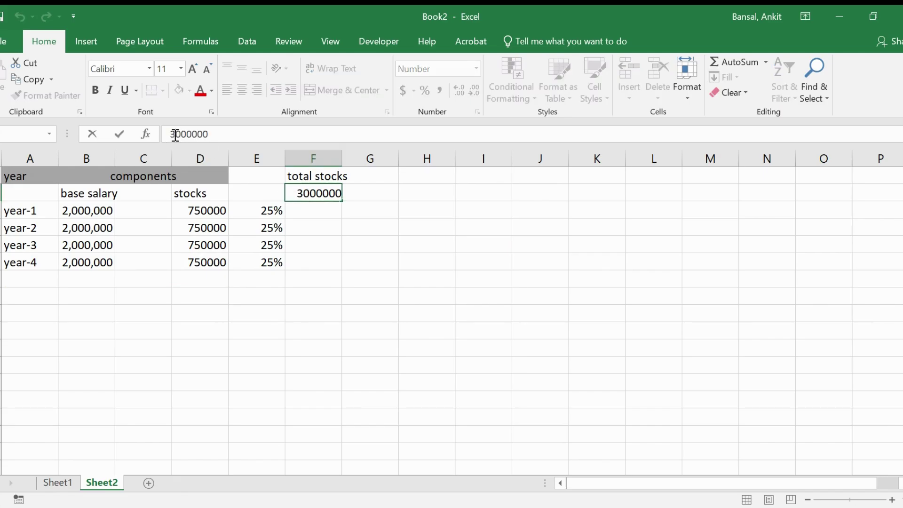
{"action": "key", "text": "BackSpace"}
{"action": "type", "text": "4"}
{"action": "key", "text": "Return"}
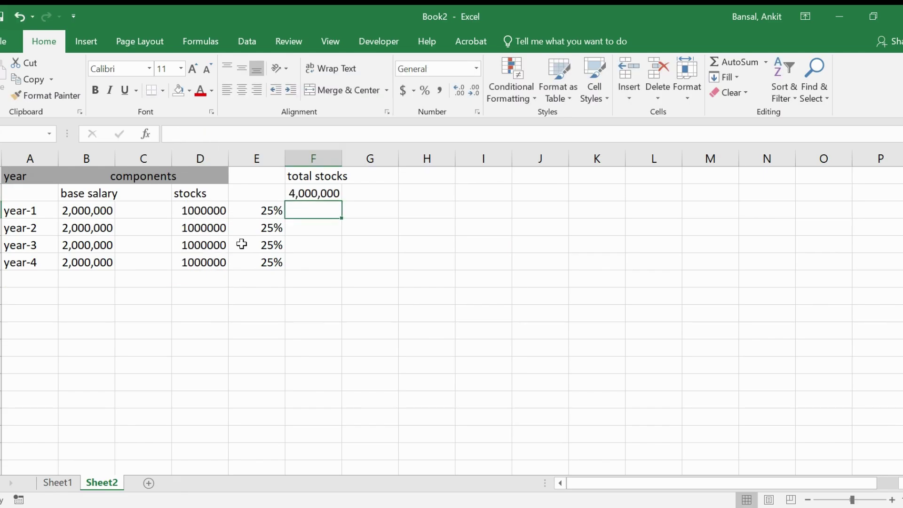
Check the combined sum of the year-1 base salary and total stocks, and examine the year-1 stock percentage and amount.
{"action": "left_click", "coordinate": [90, 211]}
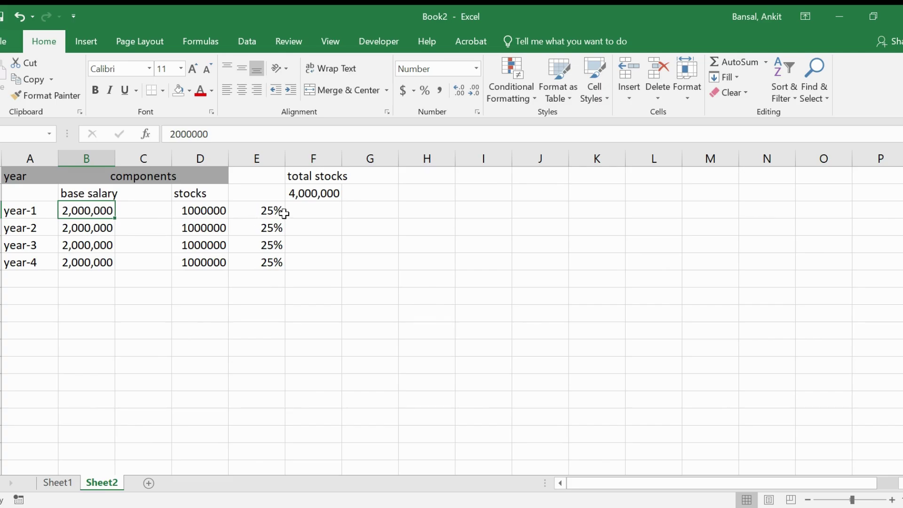
{"action": "left_click", "coordinate": [321, 197], "text": "ctrl"}
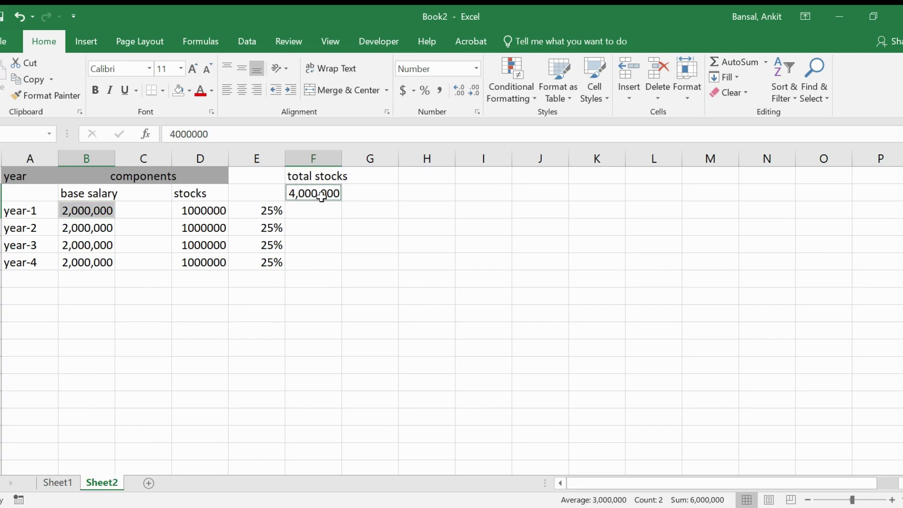
{"action": "left_click", "coordinate": [80, 210]}
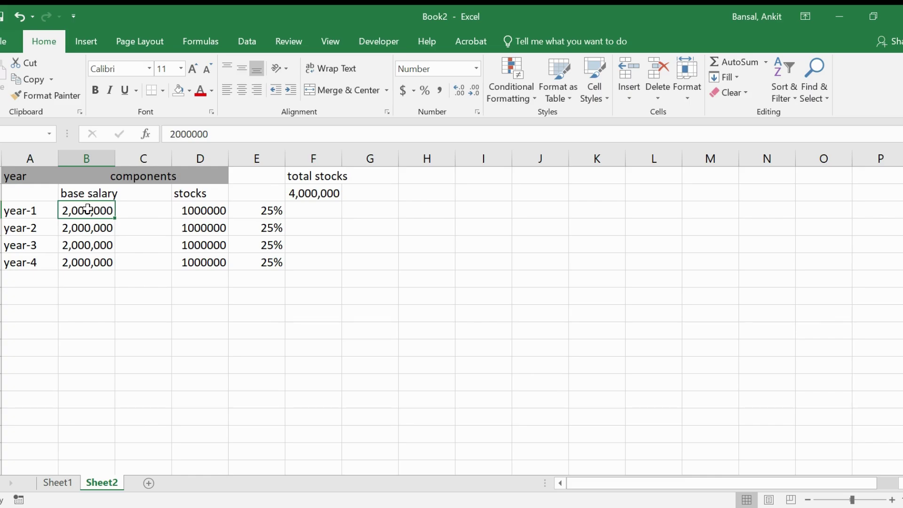
{"action": "left_click", "coordinate": [316, 196], "text": "ctrl"}
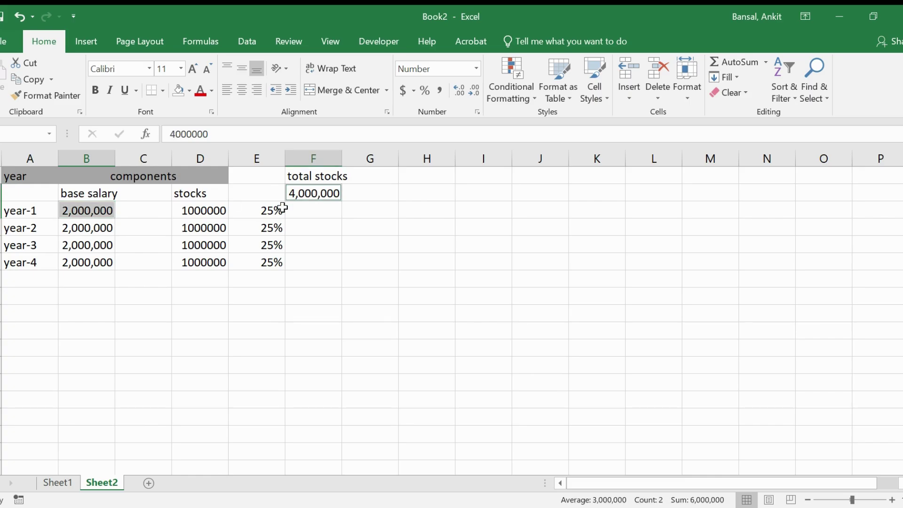
{"action": "left_click", "coordinate": [94, 208]}
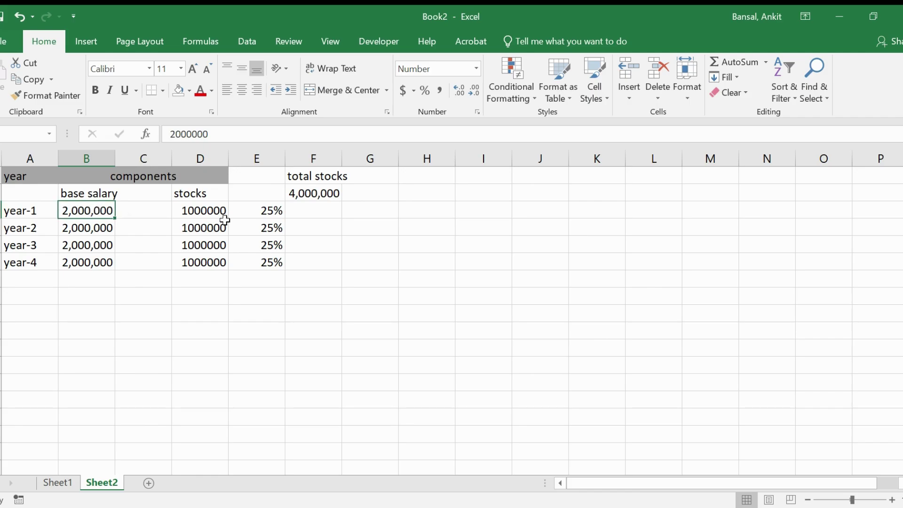
{"action": "left_click", "coordinate": [264, 209]}
{"action": "left_click", "coordinate": [202, 208]}
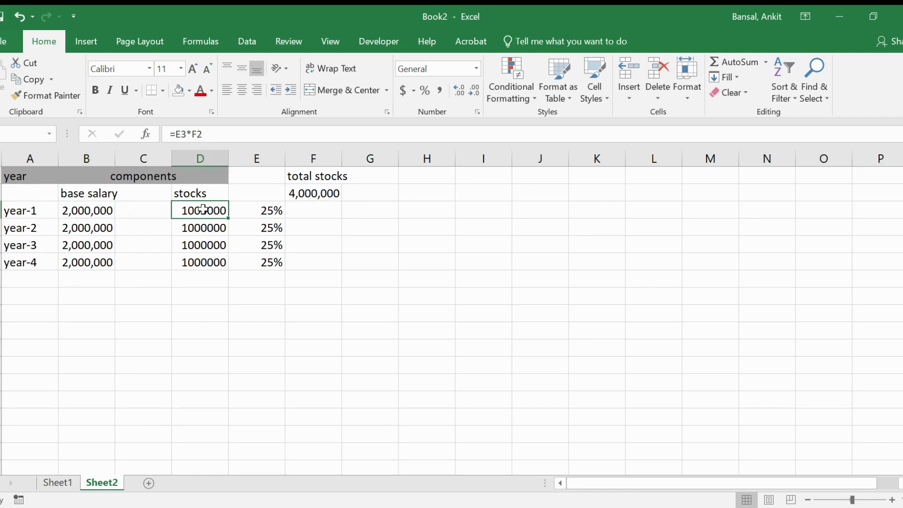
Check the sum of base salary and stocks for each year from year-1 to year-4.
{"action": "left_click", "coordinate": [84, 210]}
{"action": "key", "text": "shift+Right"}
{"action": "key", "text": "shift+Right"}
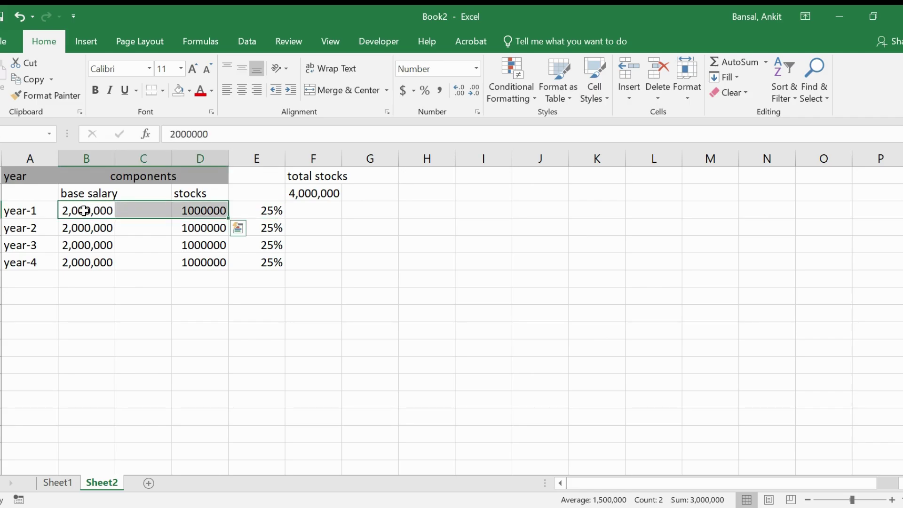
{"action": "left_click", "coordinate": [75, 228]}
{"action": "key", "text": "shift+Right"}
{"action": "key", "text": "shift+Right"}
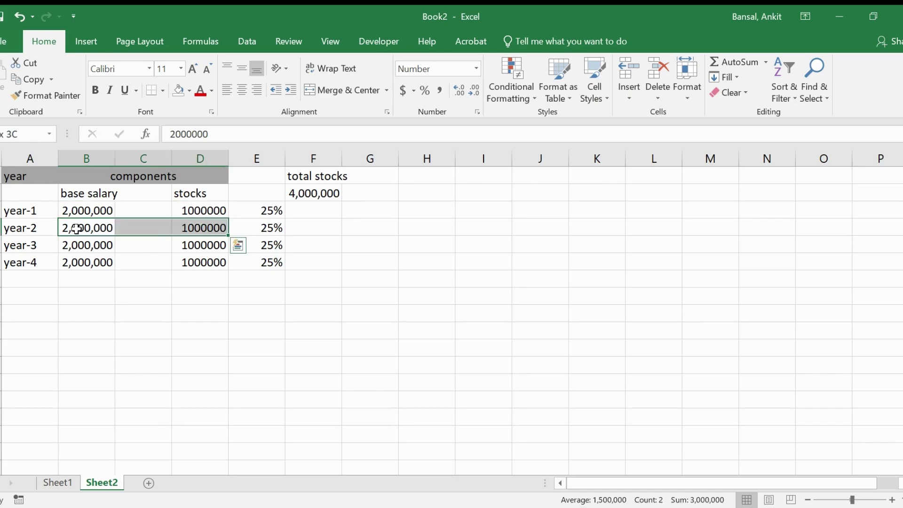
{"action": "left_click", "coordinate": [83, 246]}
{"action": "key", "text": "shift+Right"}
{"action": "key", "text": "shift+Right"}
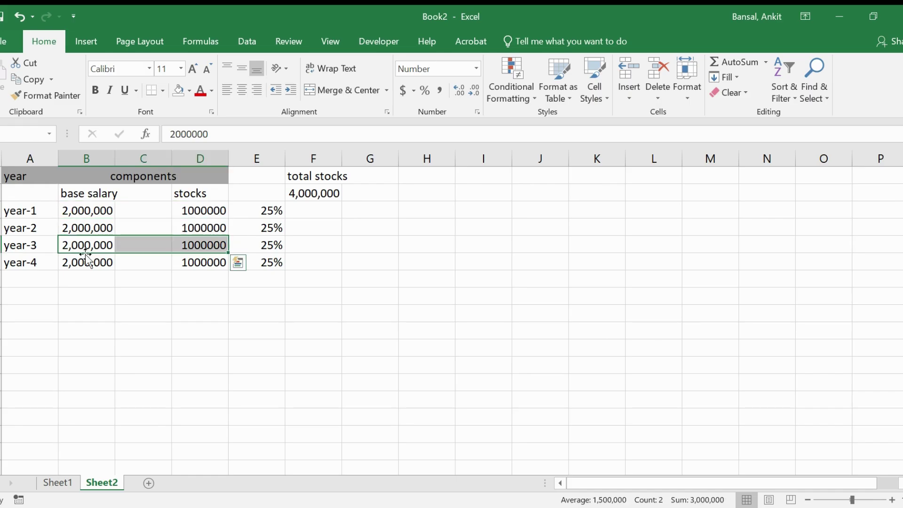
{"action": "left_click", "coordinate": [85, 264]}
{"action": "key", "text": "shift+Right"}
{"action": "key", "text": "shift+Right"}
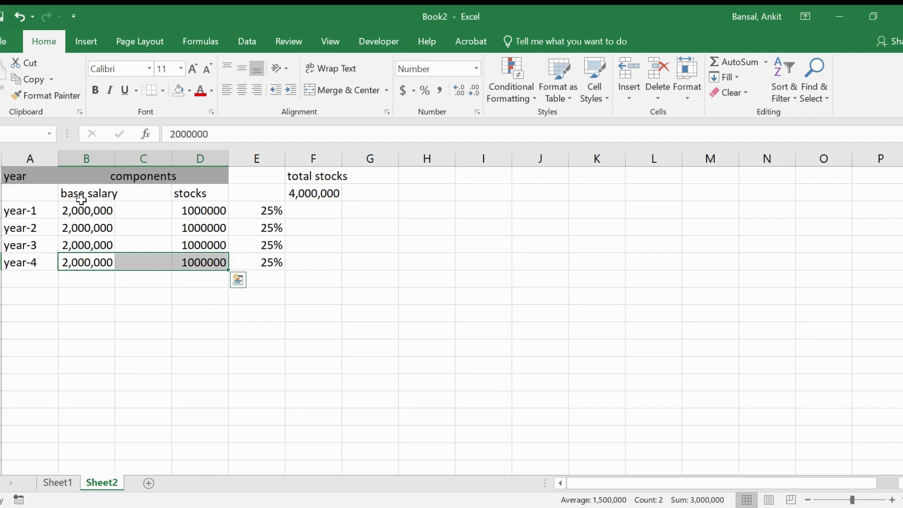
Review the total stocks in F2 together with the year-1 base salary in B3 as a combined sum.
{"action": "left_click", "coordinate": [85, 223]}
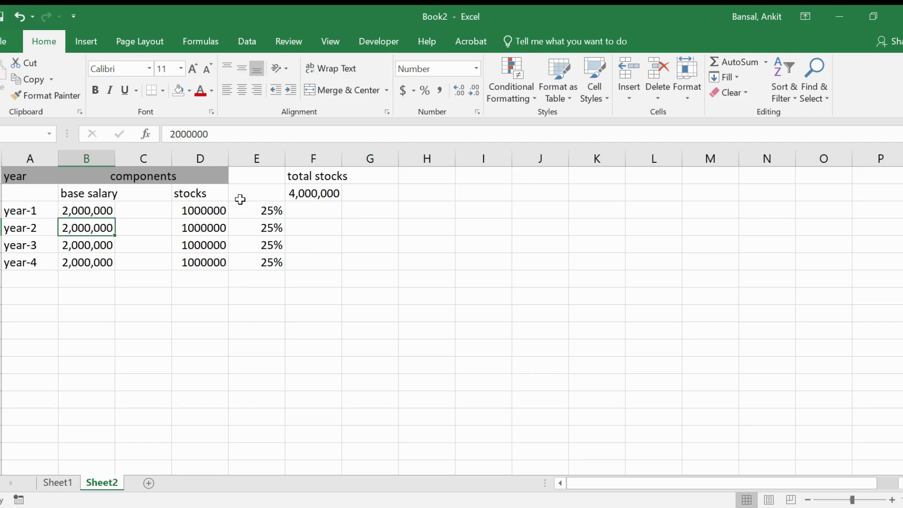
{"action": "left_click", "coordinate": [319, 194]}
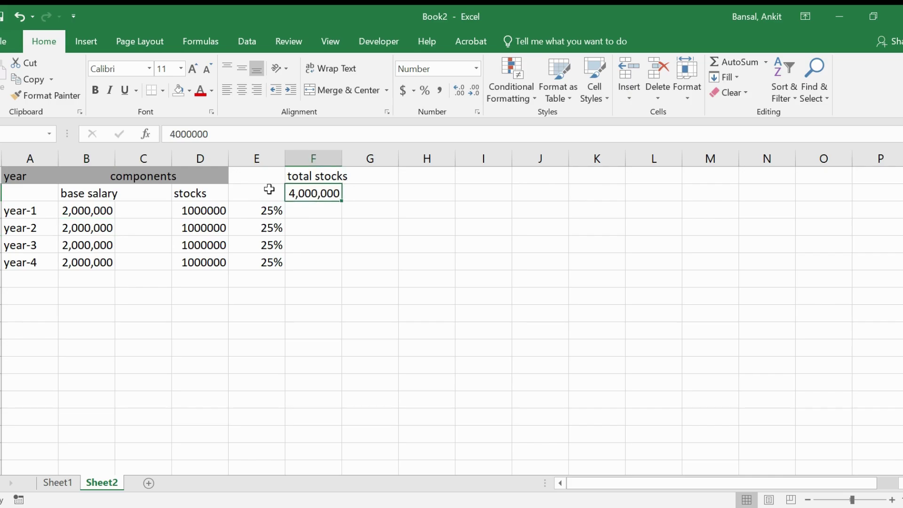
{"action": "left_click", "coordinate": [100, 209], "text": "ctrl"}
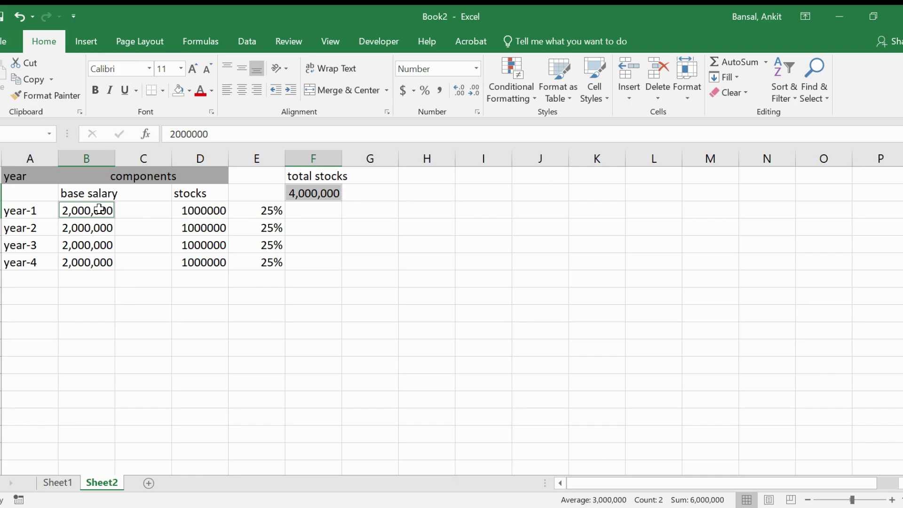
Return to Sheet1 and examine the 68 lakh package value in I3.
{"action": "left_click", "coordinate": [56, 484]}
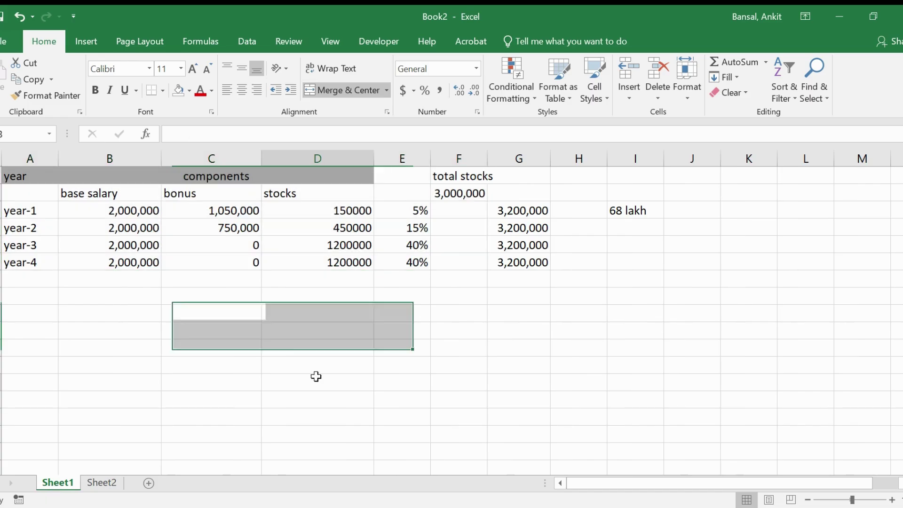
{"action": "left_click", "coordinate": [315, 376]}
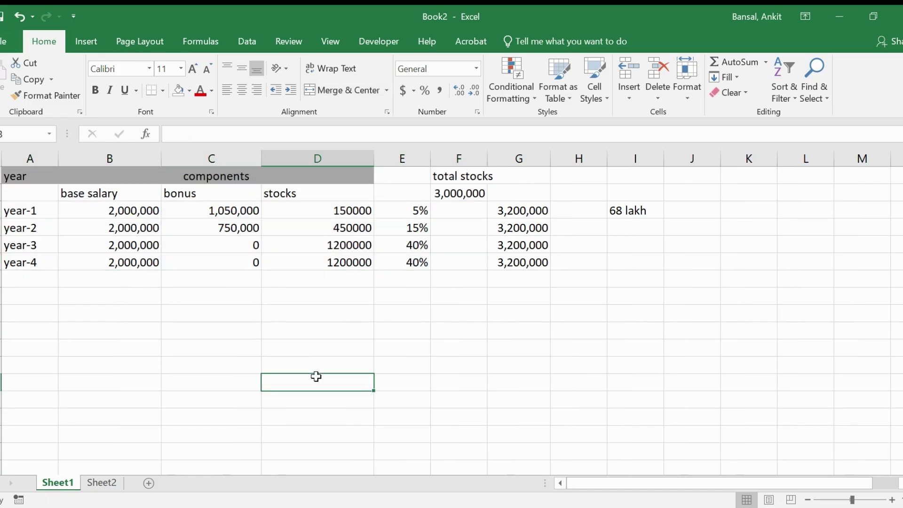
{"action": "left_click", "coordinate": [627, 211]}
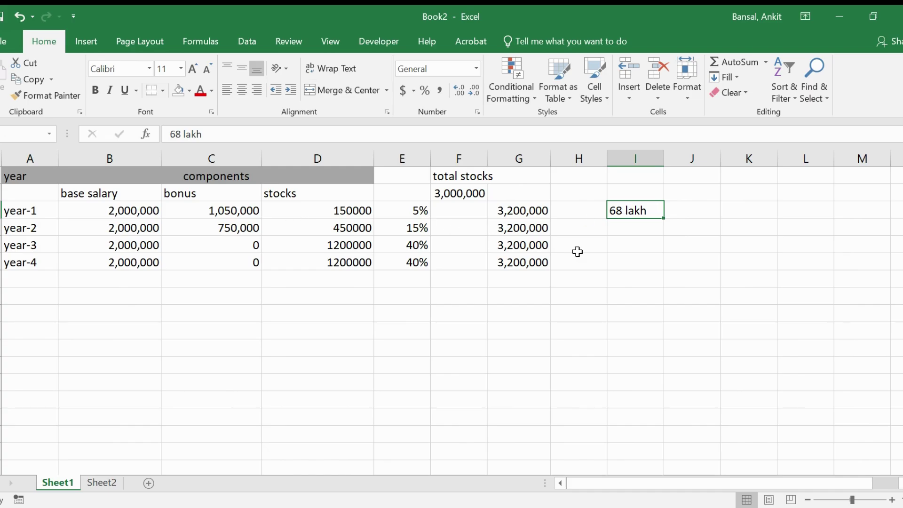
Enter a formula in K3 that multiplies the year-1 base salary in B3 by 7.
{"action": "left_click", "coordinate": [748, 177]}
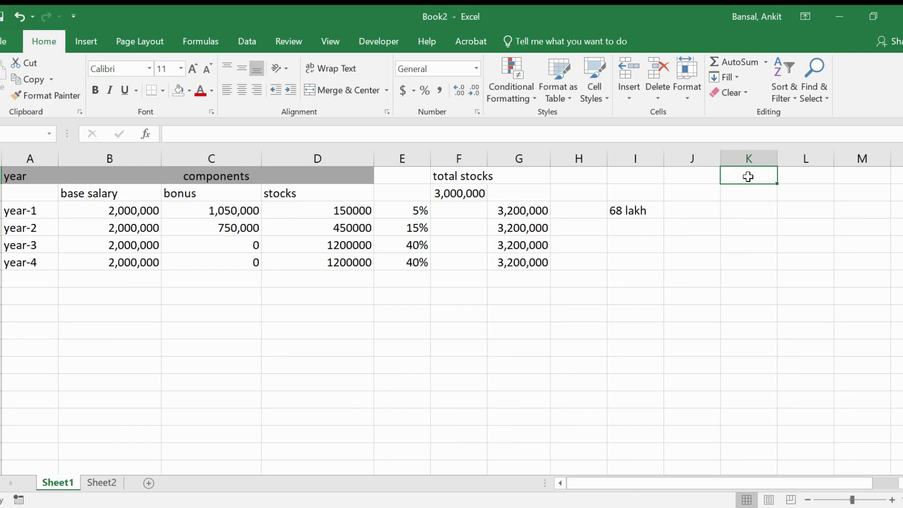
{"action": "left_click", "coordinate": [744, 209]}
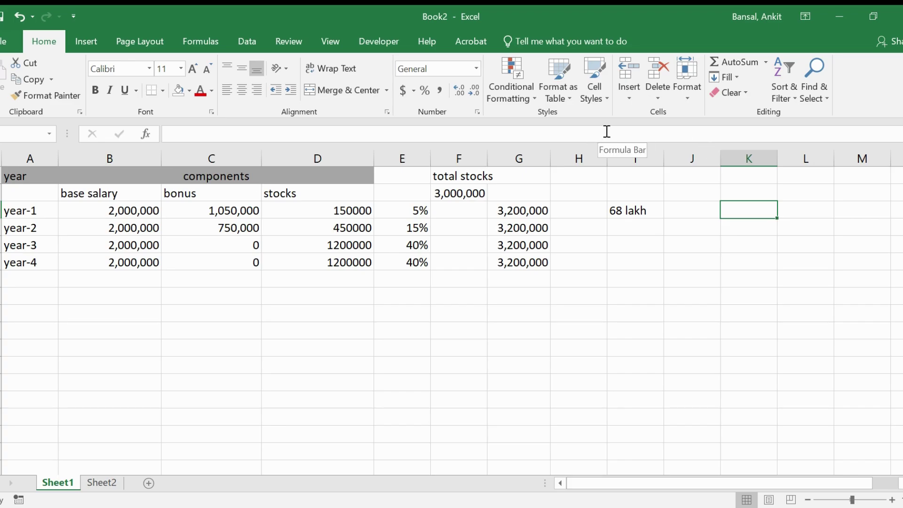
{"action": "type", "text": "="}
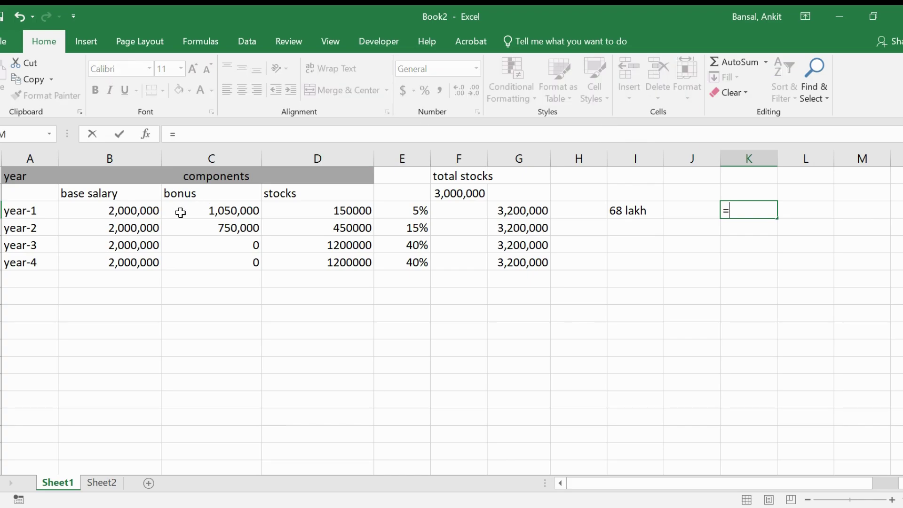
{"action": "left_click", "coordinate": [135, 210]}
{"action": "type", "text": "*"}
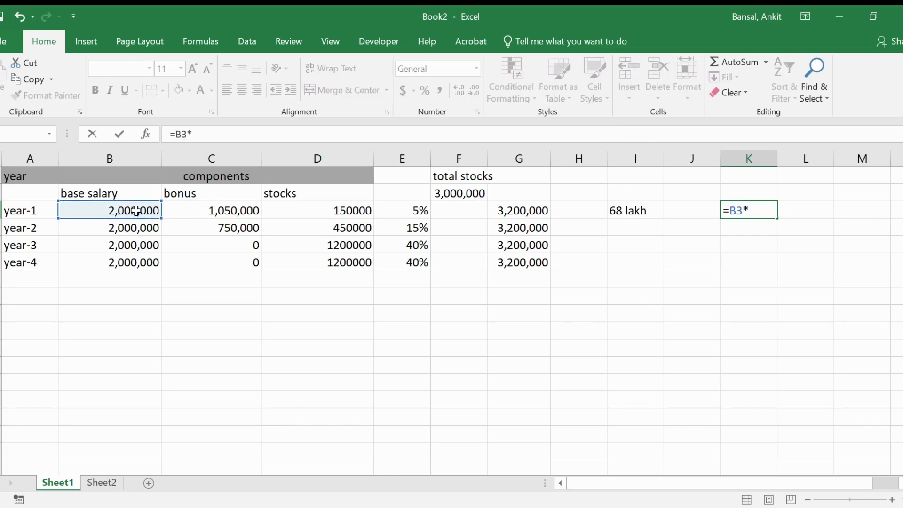
{"action": "type", "text": "7"}
{"action": "key", "text": "Return"}
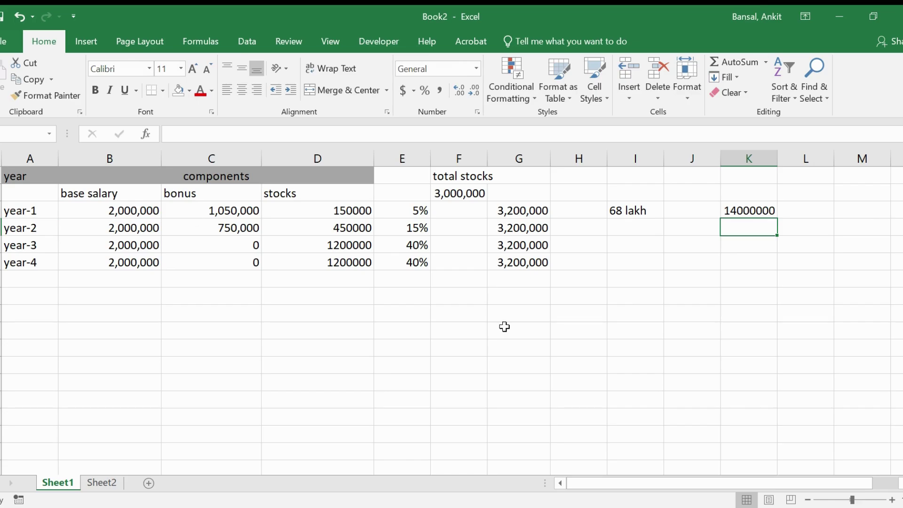
Correct the multiplier in the K3 formula so that it reads =B3*0.07.
{"action": "left_click", "coordinate": [735, 212]}
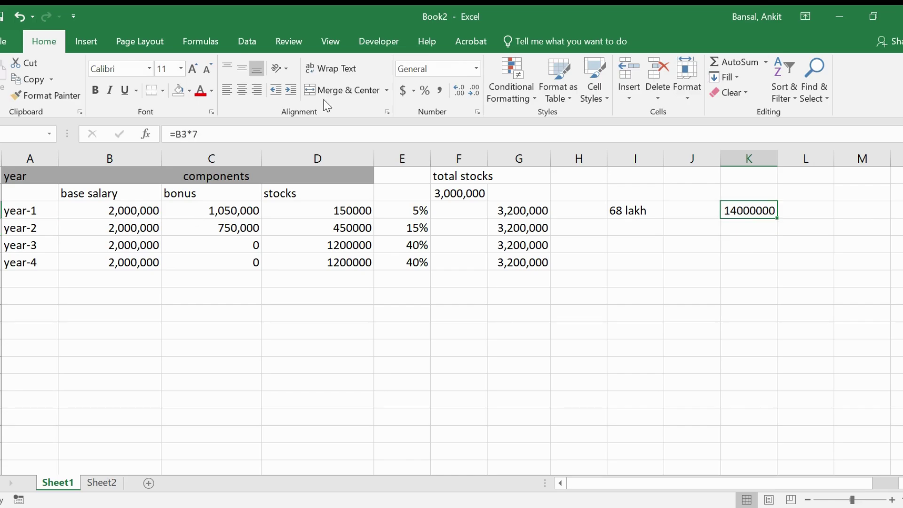
{"action": "left_click", "coordinate": [193, 133]}
{"action": "type", "text": ".0"}
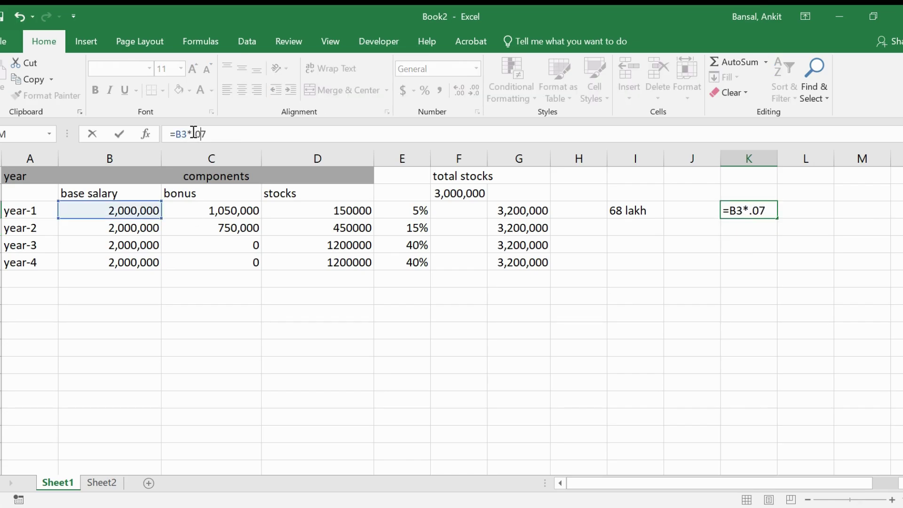
{"action": "key", "text": "Return"}
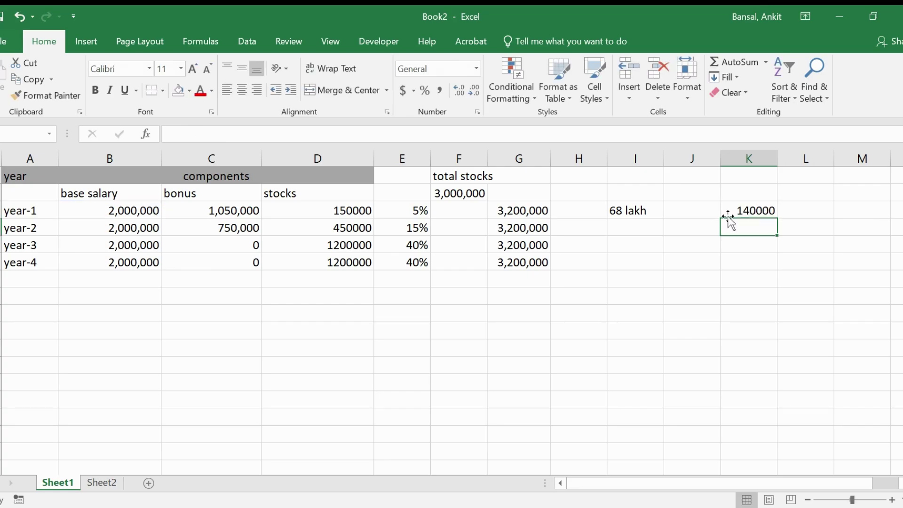
Examine the monthly amount in K3 alongside the year-1 base salary and the year-1 bonus.
{"action": "left_click", "coordinate": [749, 210]}
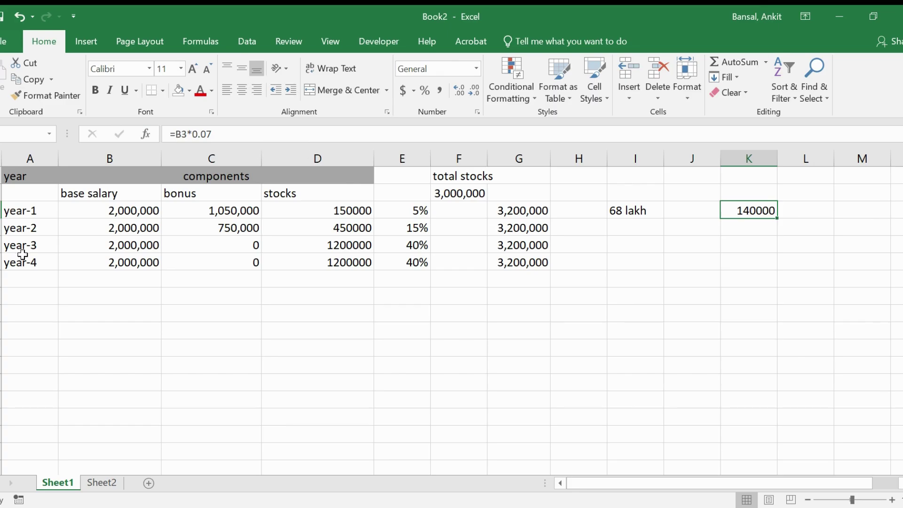
{"action": "left_click", "coordinate": [763, 258]}
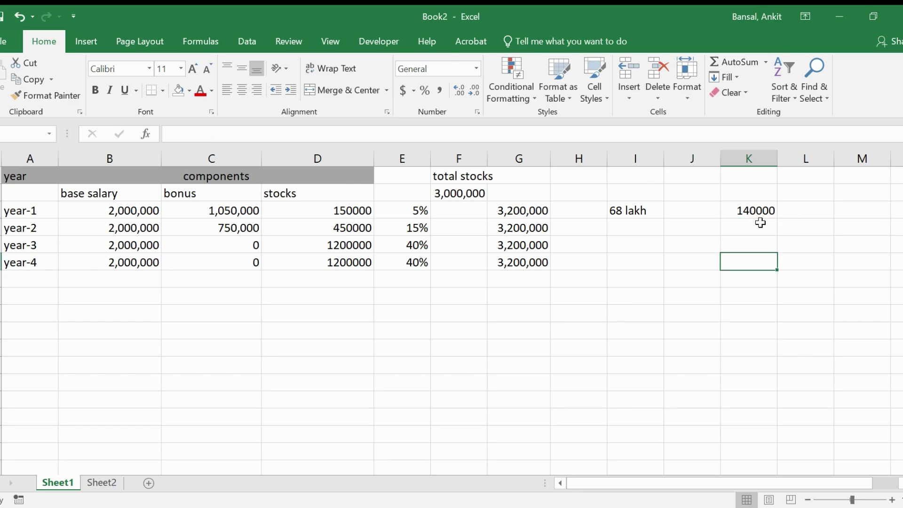
{"action": "left_click", "coordinate": [750, 210]}
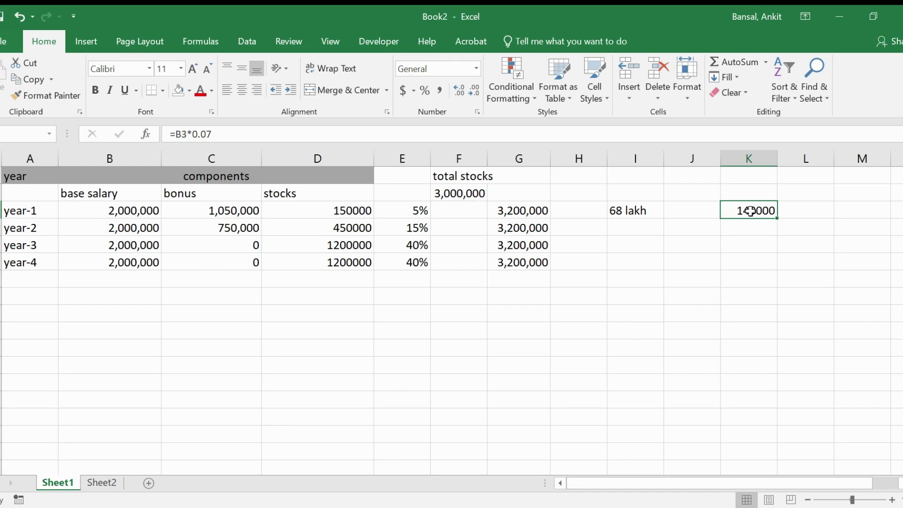
{"action": "left_click", "coordinate": [120, 207]}
{"action": "left_click", "coordinate": [758, 212]}
{"action": "left_click", "coordinate": [218, 215]}
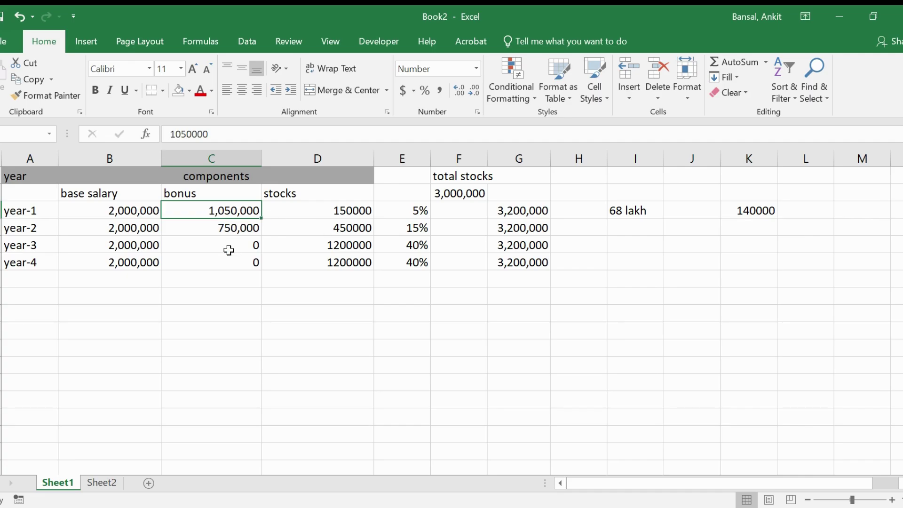
{"action": "left_click", "coordinate": [747, 211]}
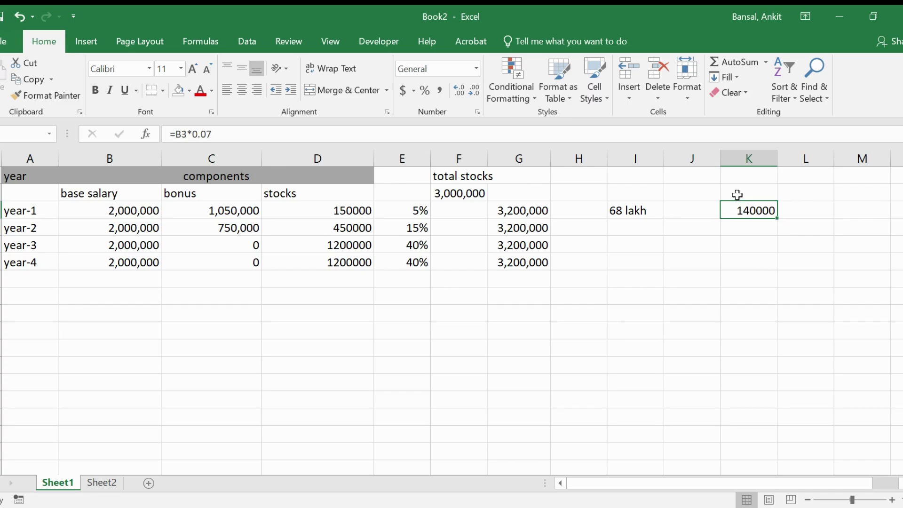
Label K2 as "monthly base" and widen column K to fit the heading.
{"action": "left_click", "coordinate": [737, 194]}
{"action": "type", "text": "monthly "}
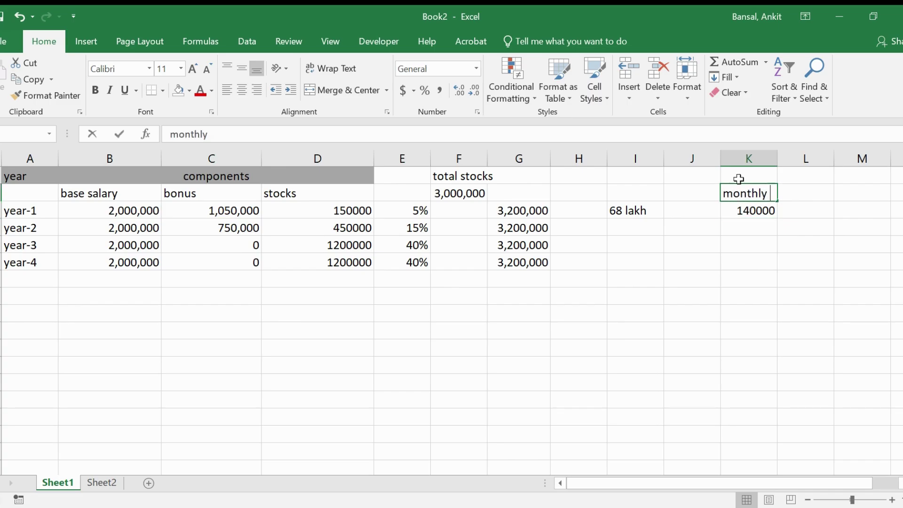
{"action": "type", "text": "base"}
{"action": "key", "text": "Return"}
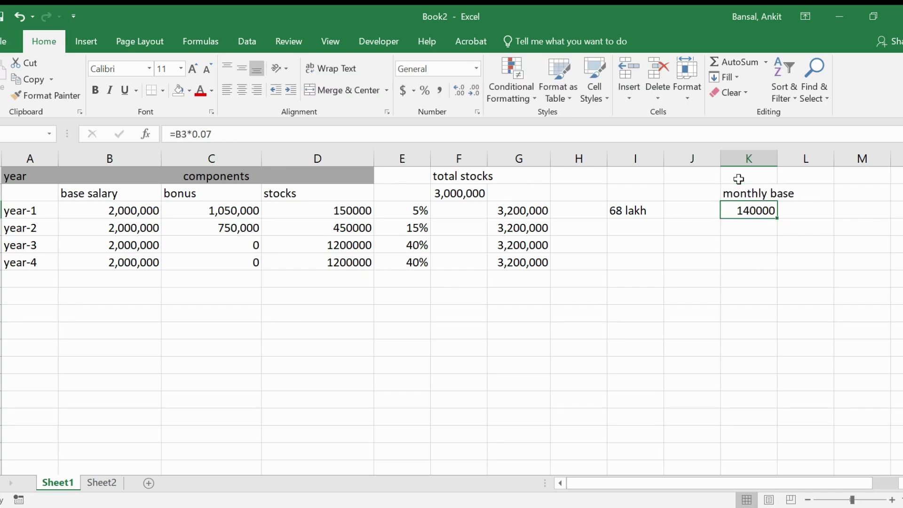
{"action": "left_click_drag", "start_coordinate": [777, 155], "coordinate": [799, 155]}
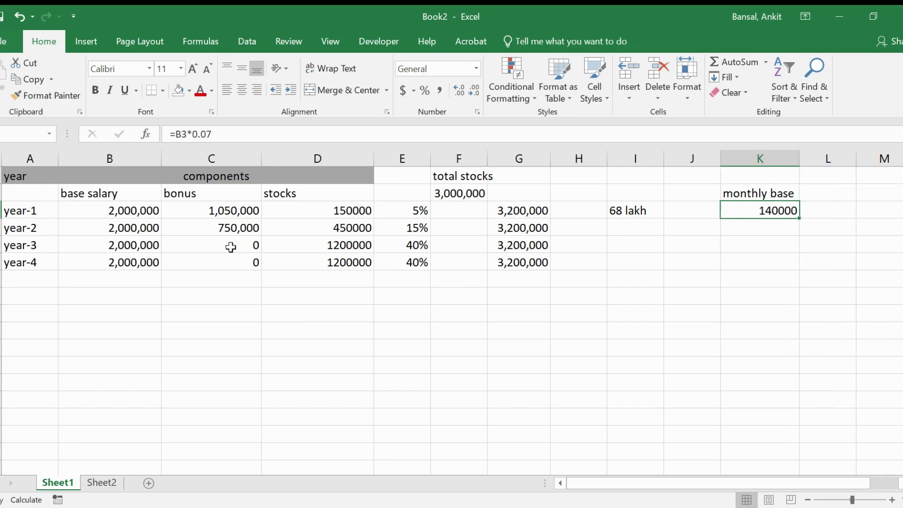
Calculate the monthly share of the year-1 bonus in L3 with the formula =(C3*0.7)/12.
{"action": "left_click", "coordinate": [233, 213]}
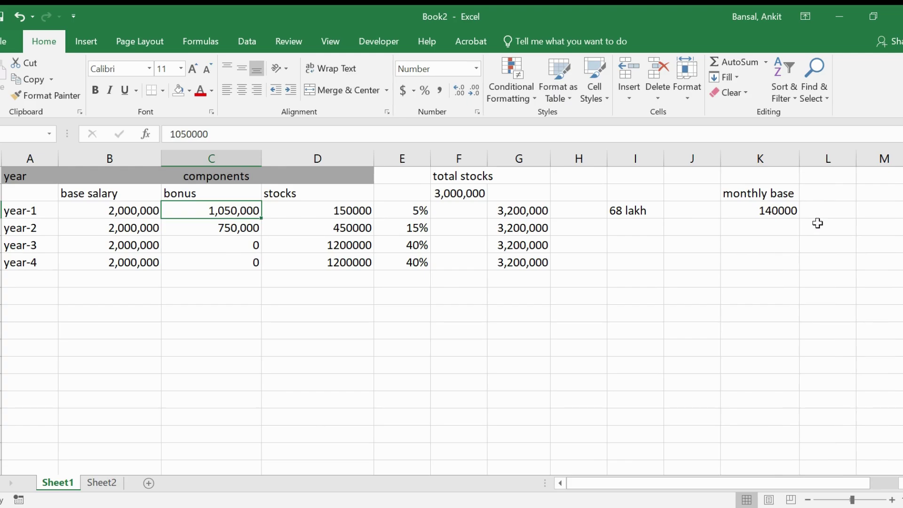
{"action": "left_click", "coordinate": [815, 211]}
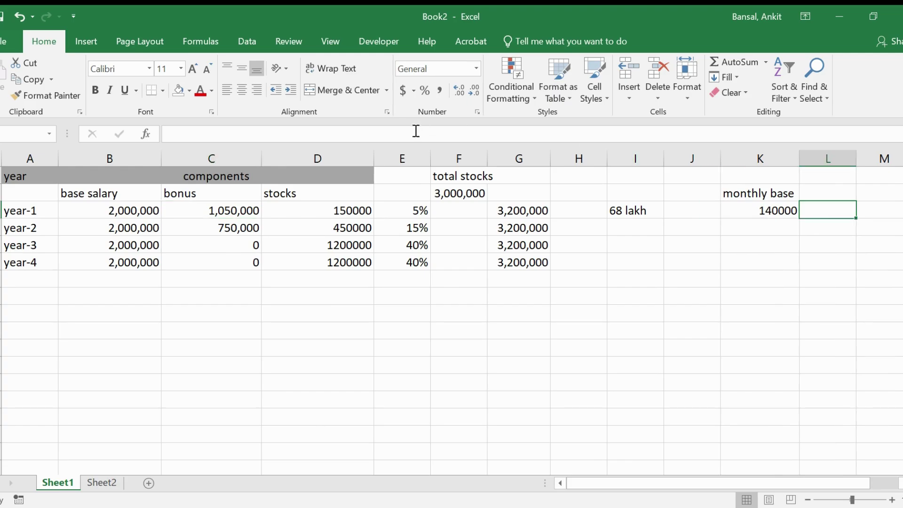
{"action": "type", "text": "="}
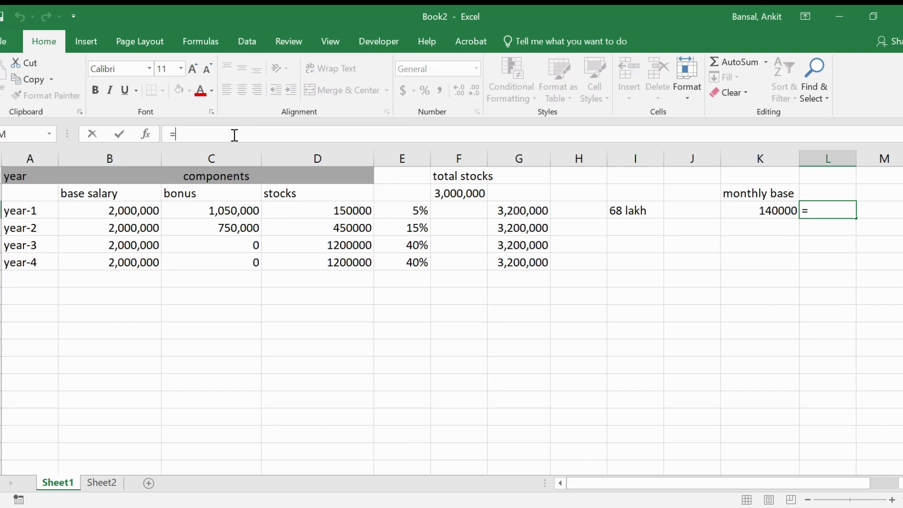
{"action": "left_click", "coordinate": [234, 207]}
{"action": "type", "text": "*"}
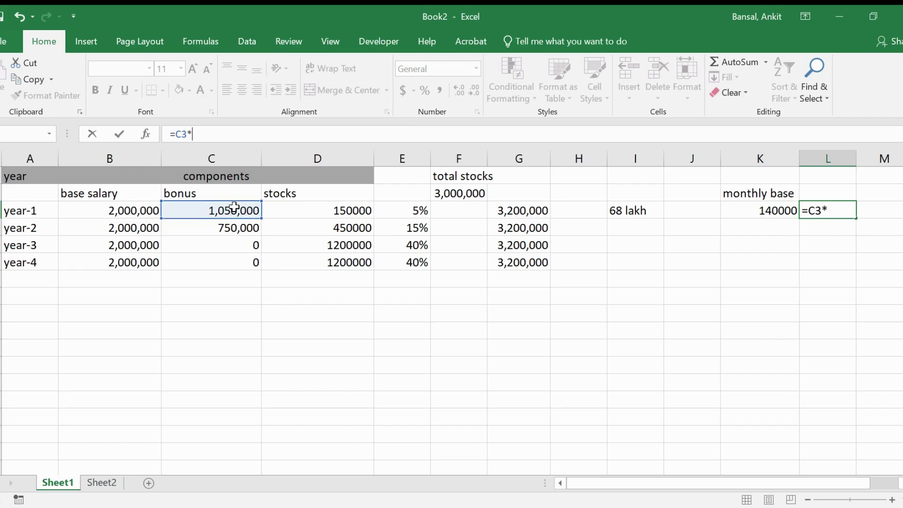
{"action": "type", "text": "0,7"}
{"action": "type", "text": "7"}
{"action": "left_click", "coordinate": [176, 135]}
{"action": "type", "text": "("}
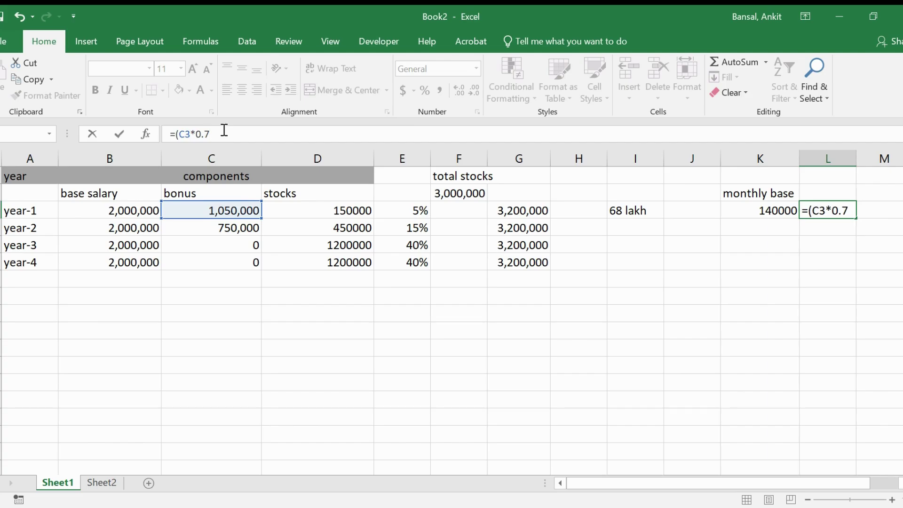
{"action": "type", "text": "12"}
{"action": "key", "text": "BackSpace"}
{"action": "key", "text": "BackSpace"}
{"action": "type", "text": "/12"}
{"action": "key", "text": "Return"}
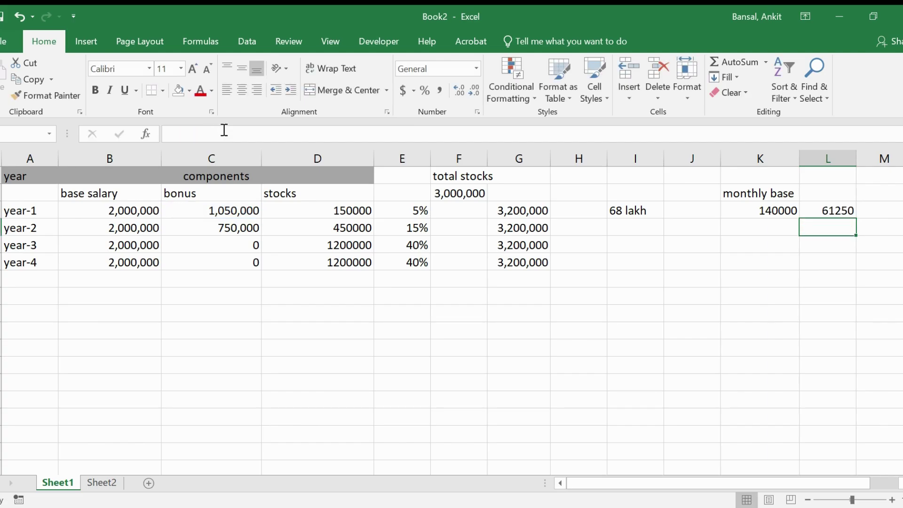
Check the combined sum of the monthly amounts in K3 and L3 against the package value in I3.
{"action": "left_click", "coordinate": [846, 207]}
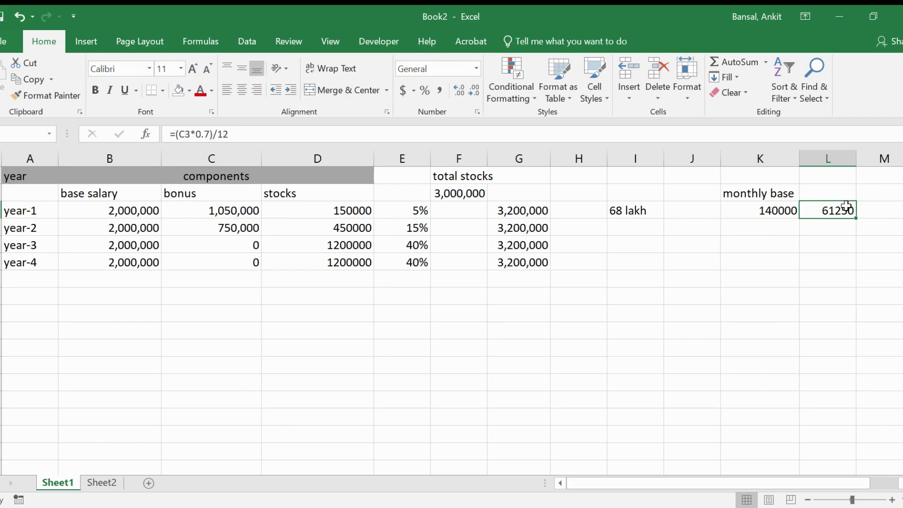
{"action": "left_click", "coordinate": [774, 207]}
{"action": "key", "text": "shift+Right"}
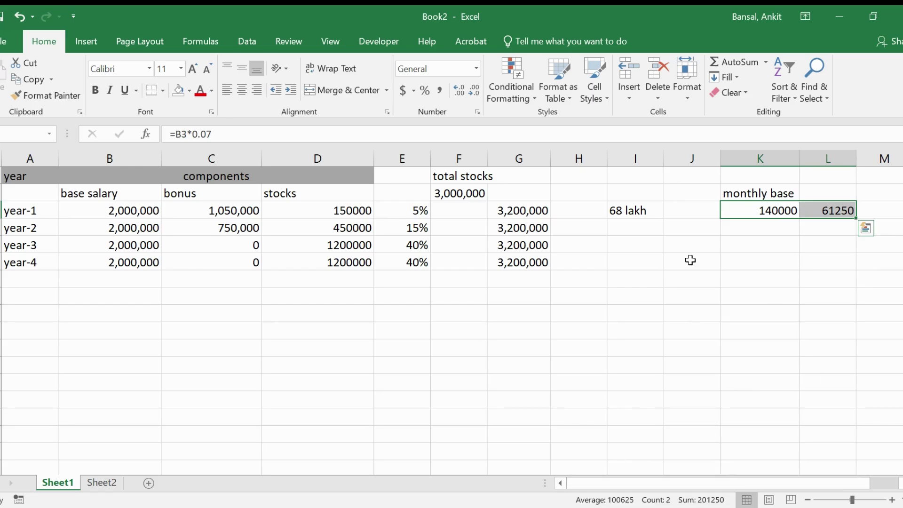
{"action": "left_click", "coordinate": [618, 210]}
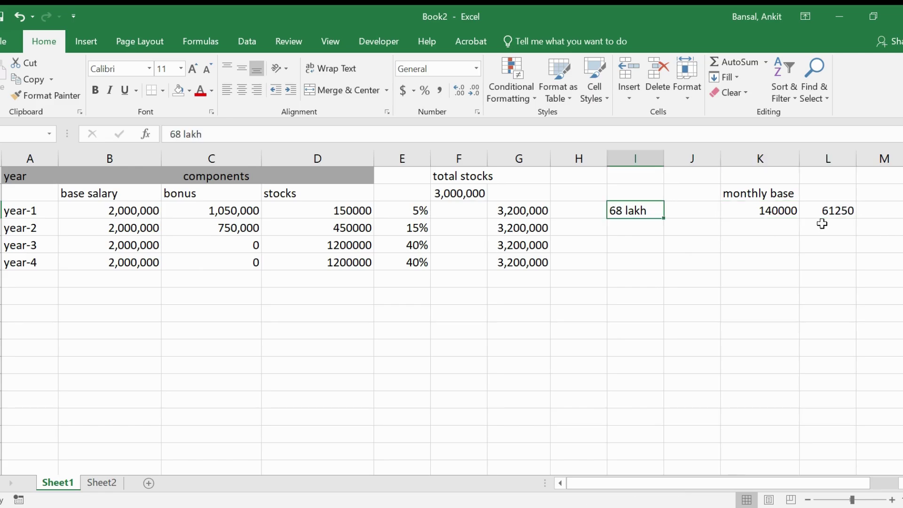
{"action": "left_click", "coordinate": [841, 209]}
{"action": "key", "text": "shift+Left"}
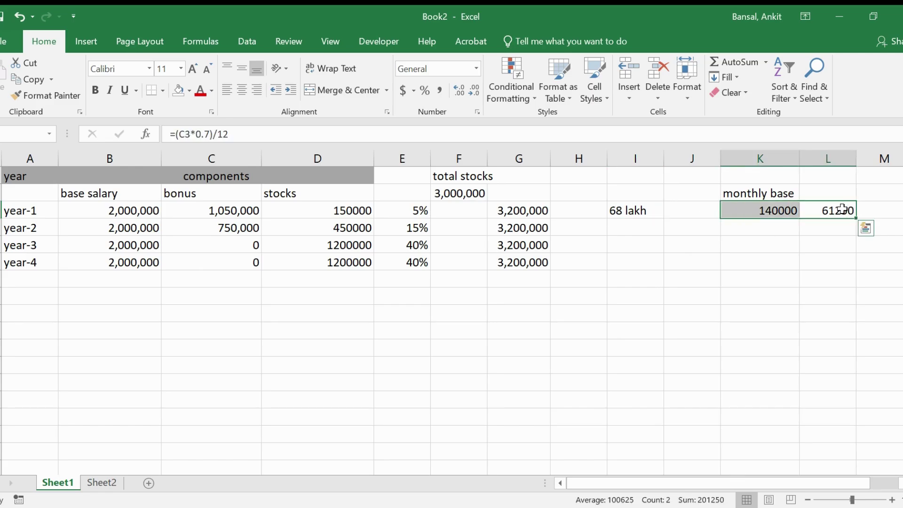
Review the year-1 stocks amount in D3, and recheck the sum of the monthly base and bonus amounts.
{"action": "left_click", "coordinate": [341, 211]}
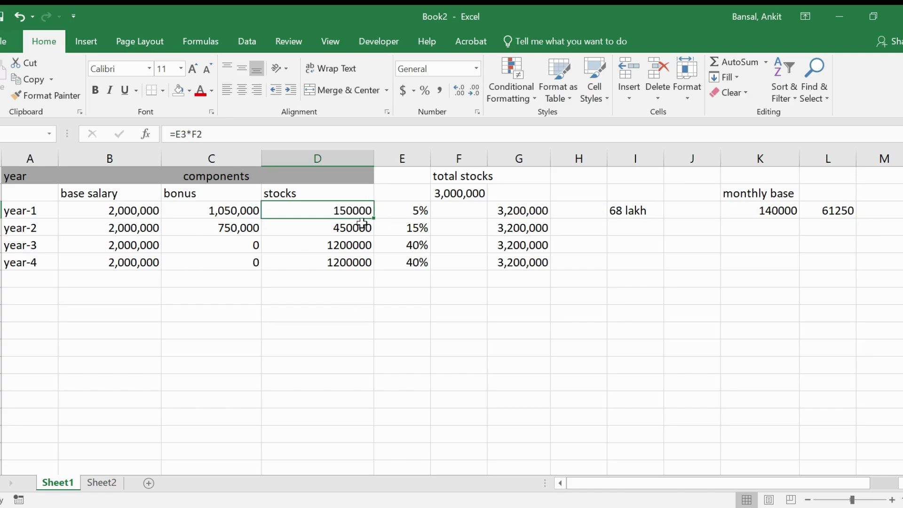
{"action": "left_click", "coordinate": [771, 211]}
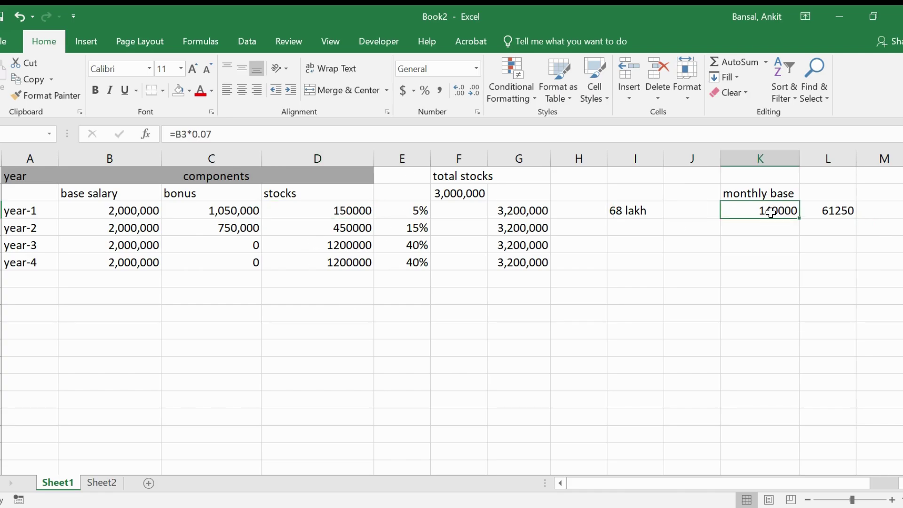
{"action": "key", "text": "shift+Right"}
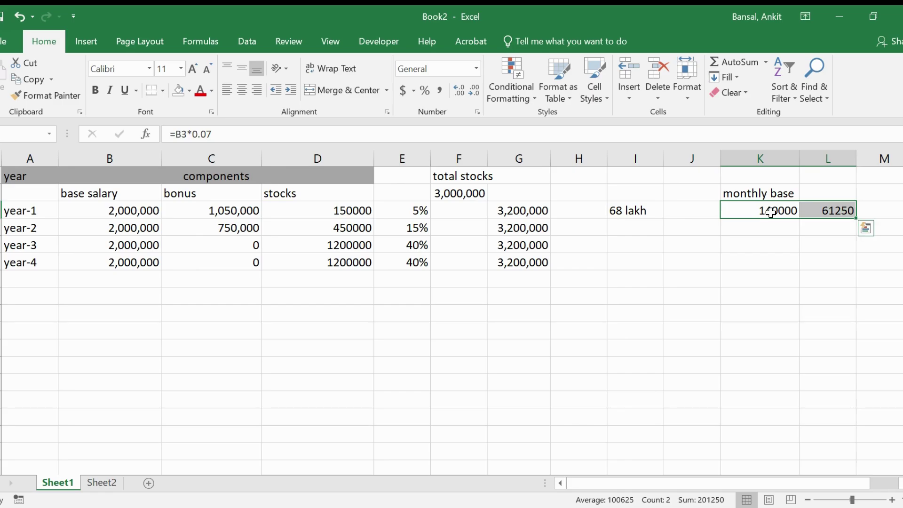